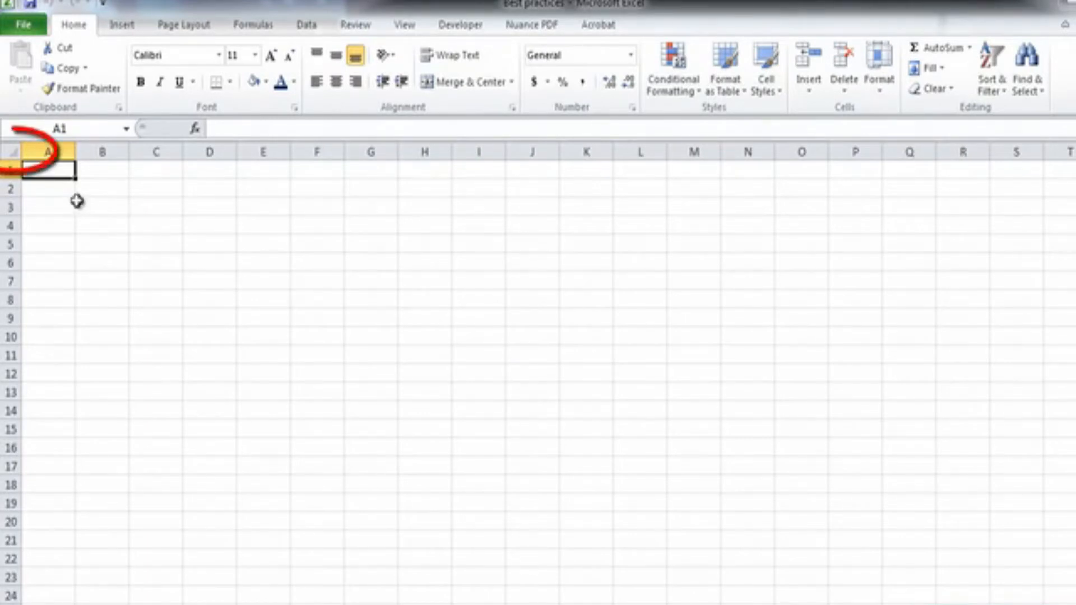
# Step: Set the font of the whole worksheet to Arial, size 9
pyautogui.click(13, 153)
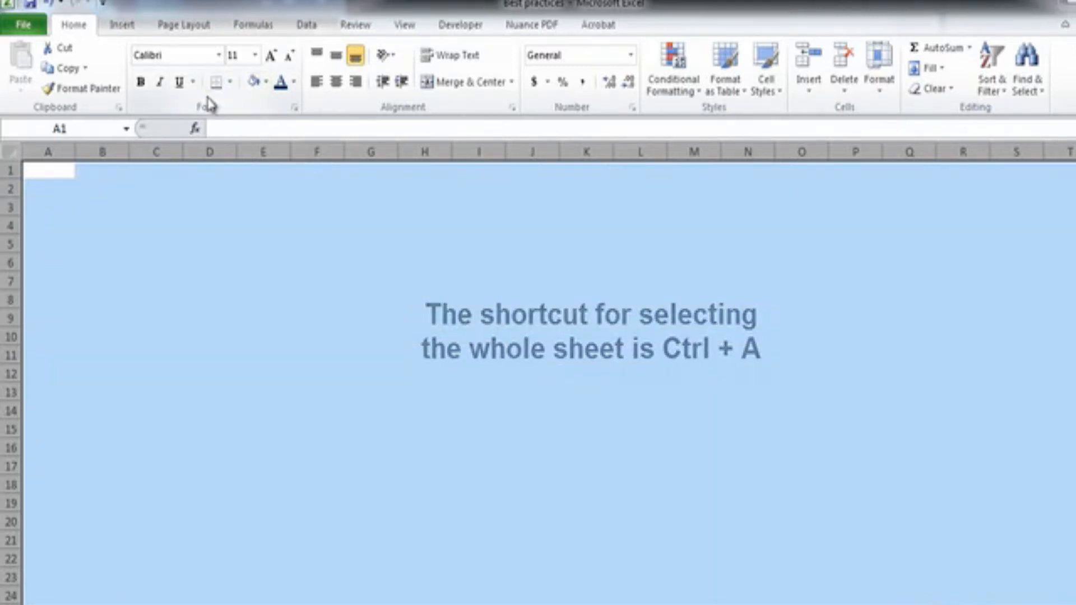
pyautogui.click(163, 170)
pyautogui.click(144, 222)
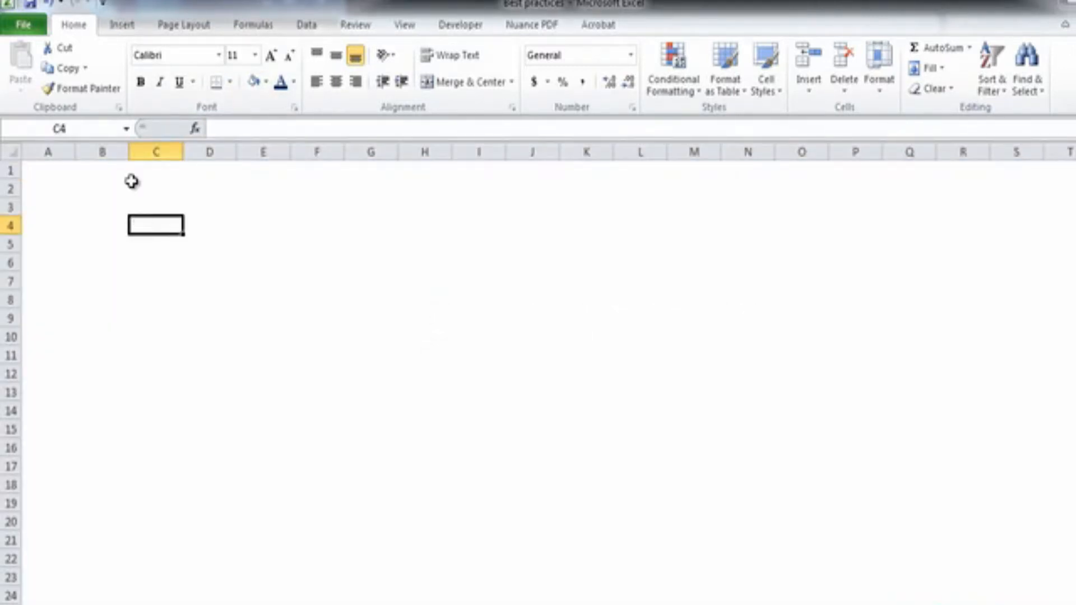
pyautogui.click(11, 152)
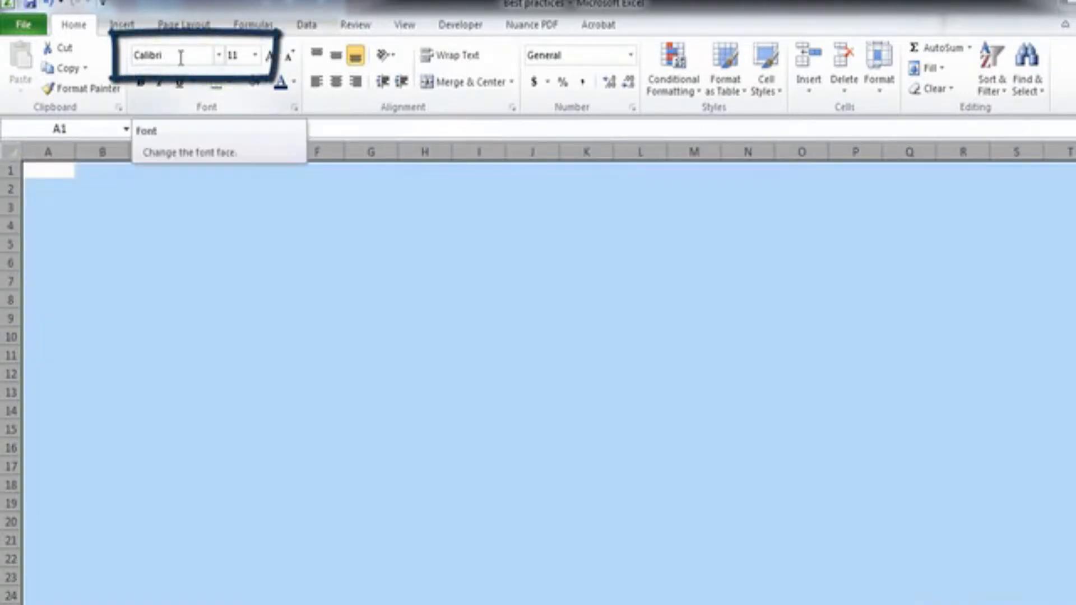
pyautogui.click(181, 56)
pyautogui.write('Arial')
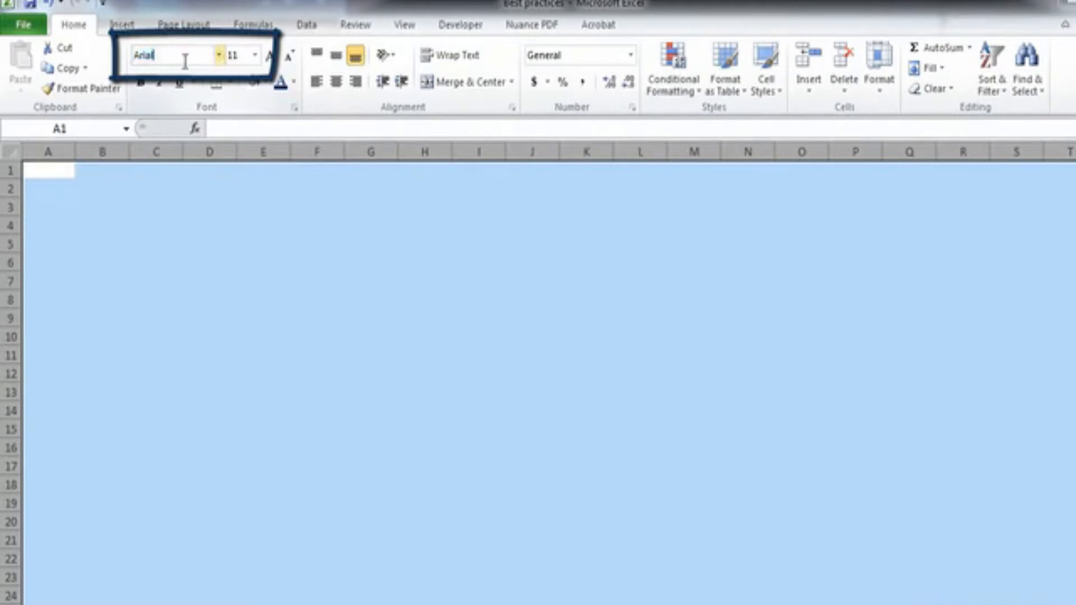
pyautogui.press('Return')
pyautogui.click(245, 56)
pyautogui.write('9')
pyautogui.press('Return')
pyautogui.click(182, 300)
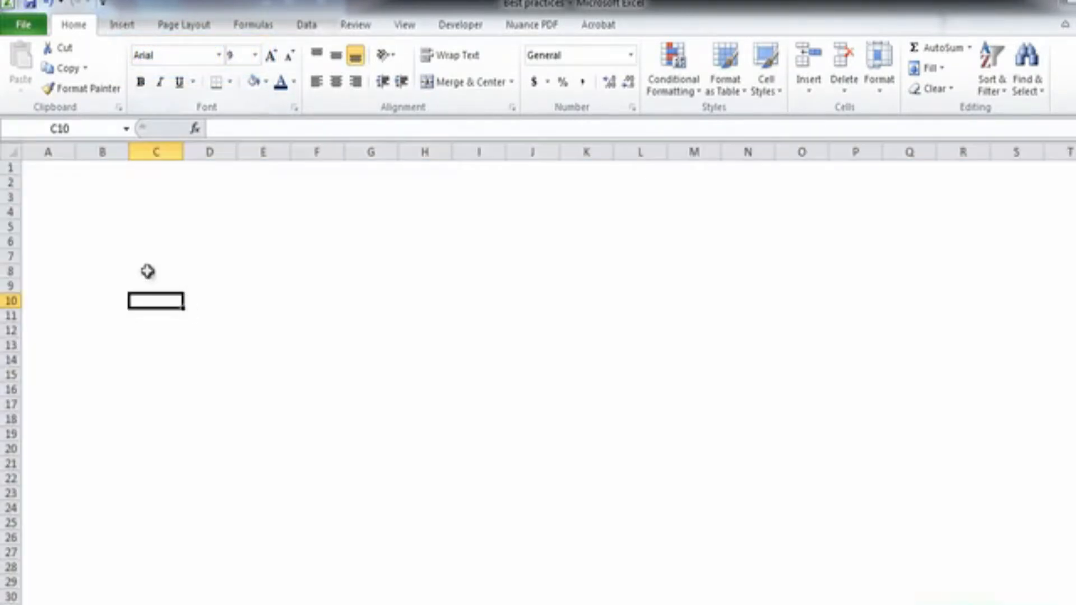
pyautogui.click(119, 249)
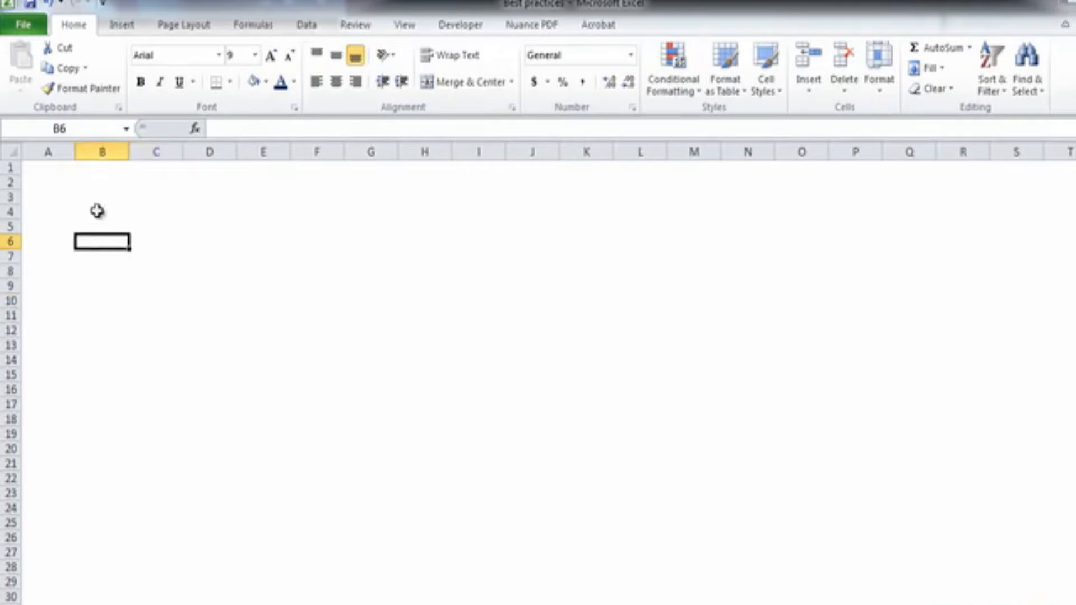
# Step: Set the width of column A to 1.25
pyautogui.click(54, 148)
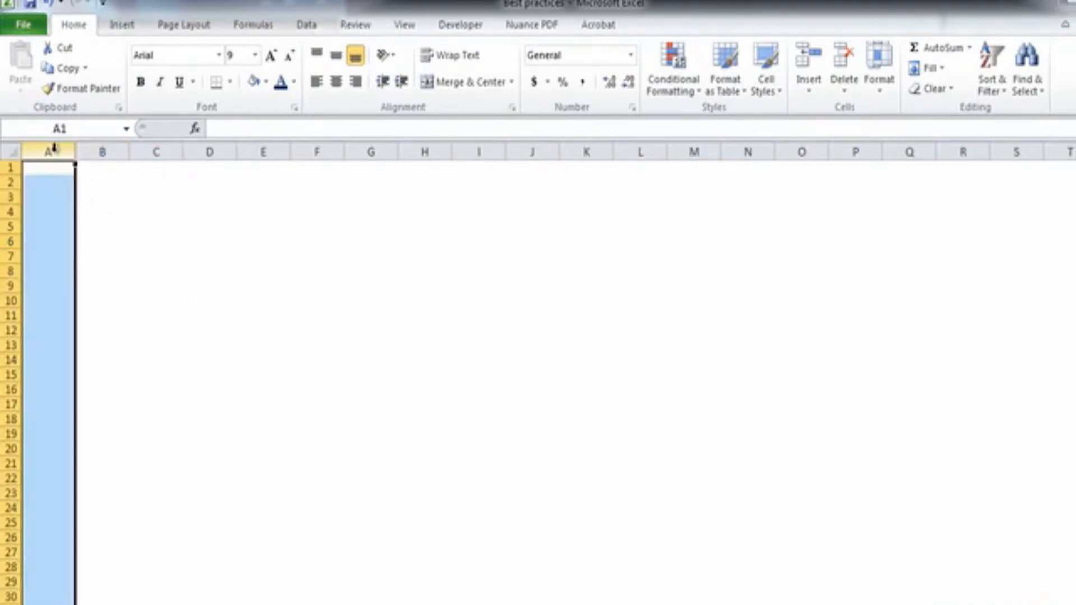
pyautogui.rightClick(54, 148)
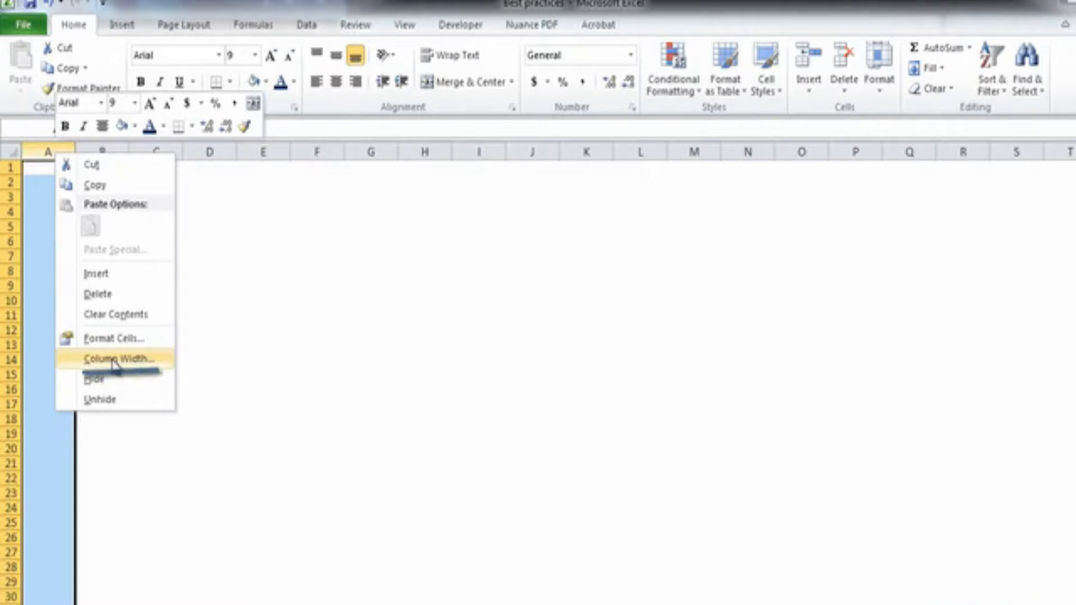
pyautogui.click(114, 363)
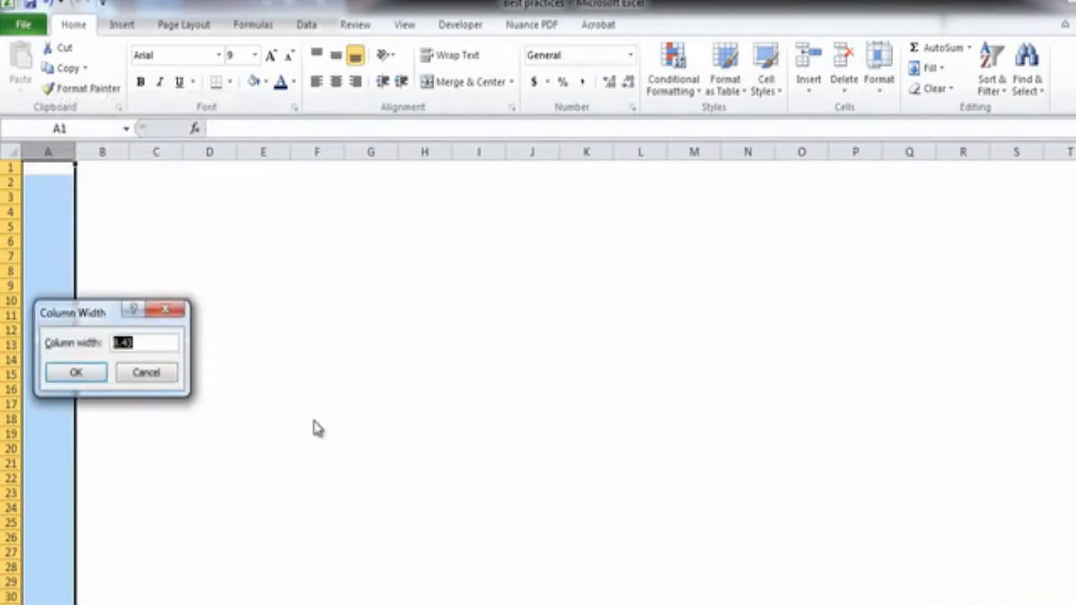
pyautogui.write('1.25')
pyautogui.press('Return')
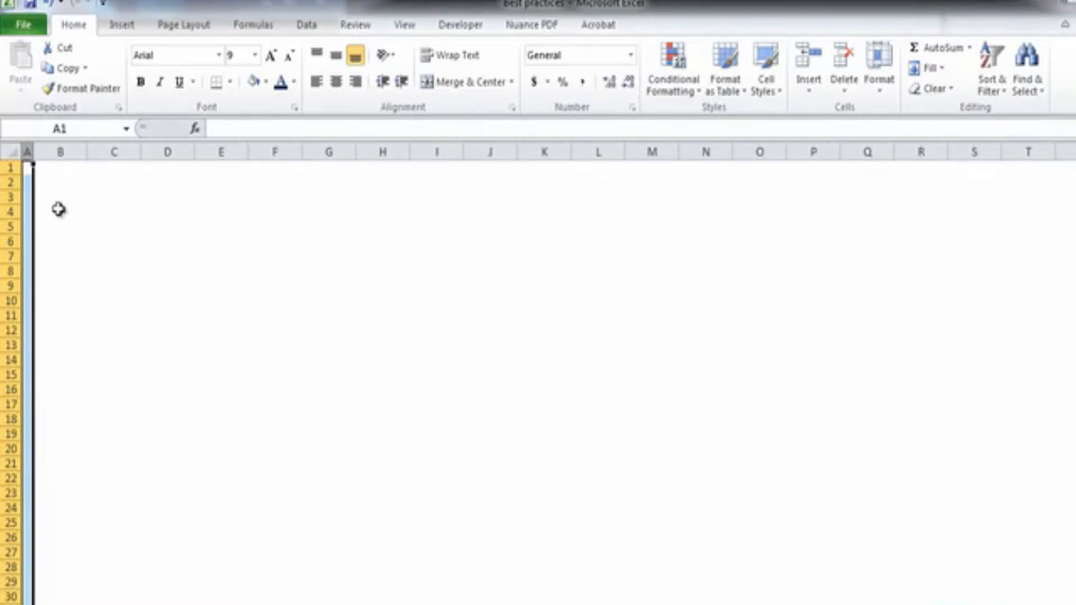
# Step: Format cell B1 as a title with font size 12, bold and the standard dark blue font color
pyautogui.click(55, 173)
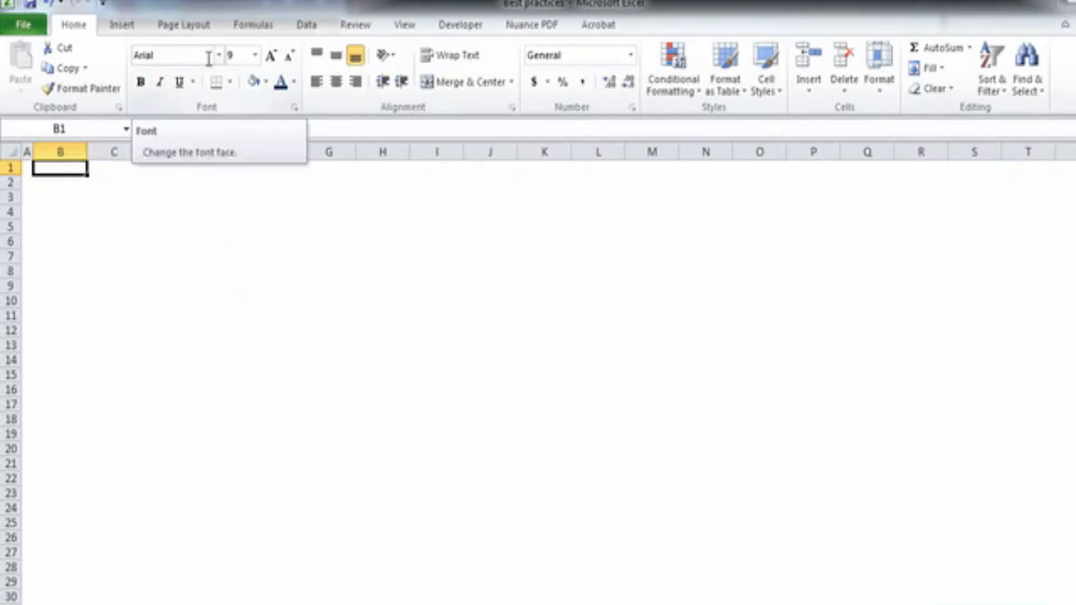
pyautogui.write('12')
pyautogui.press('Return')
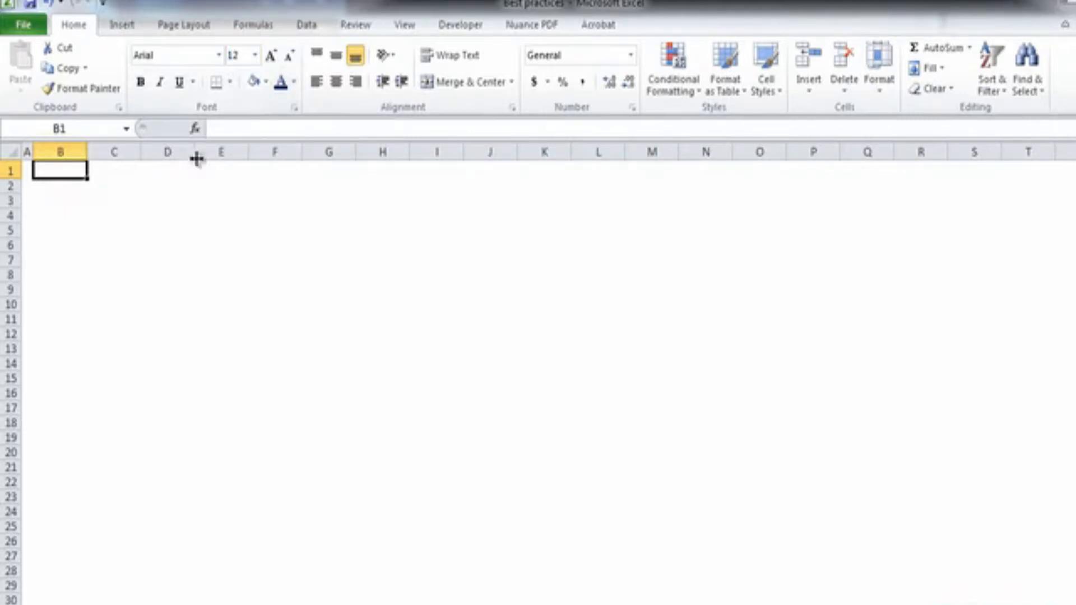
pyautogui.click(141, 83)
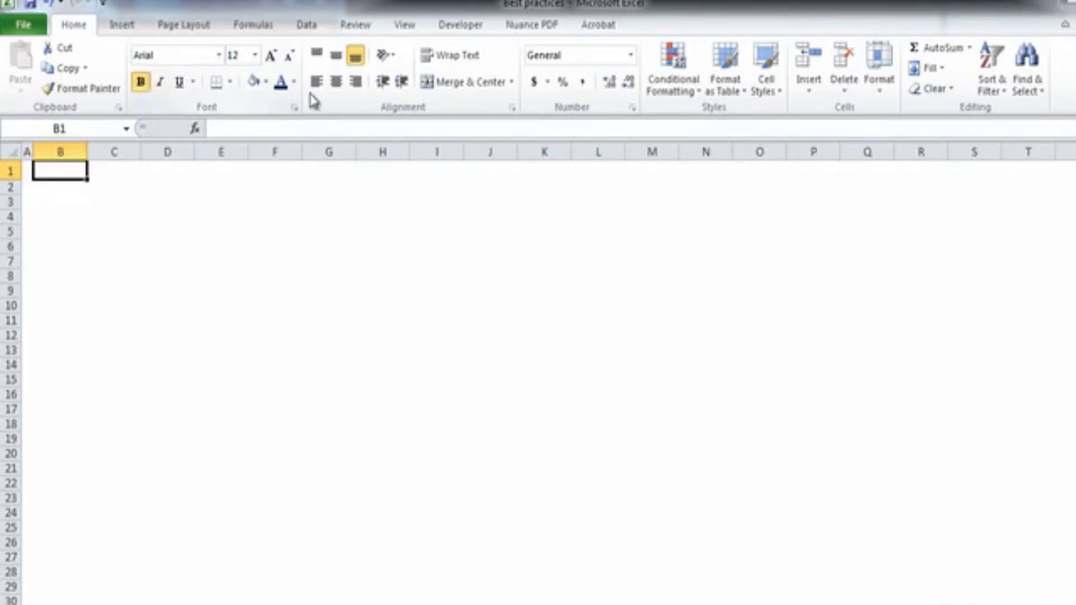
pyautogui.click(294, 83)
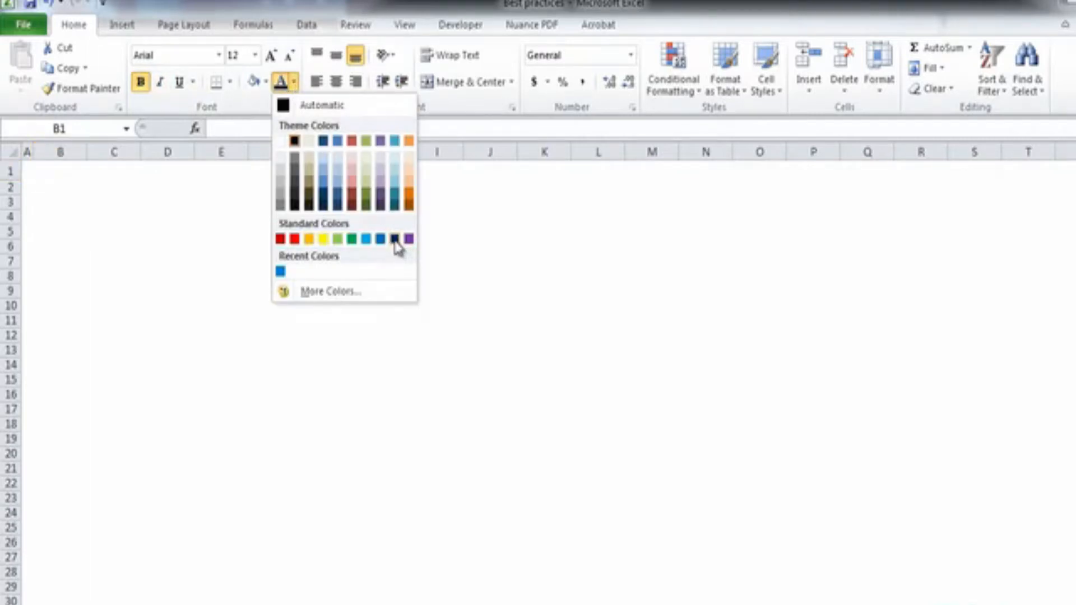
pyautogui.click(395, 239)
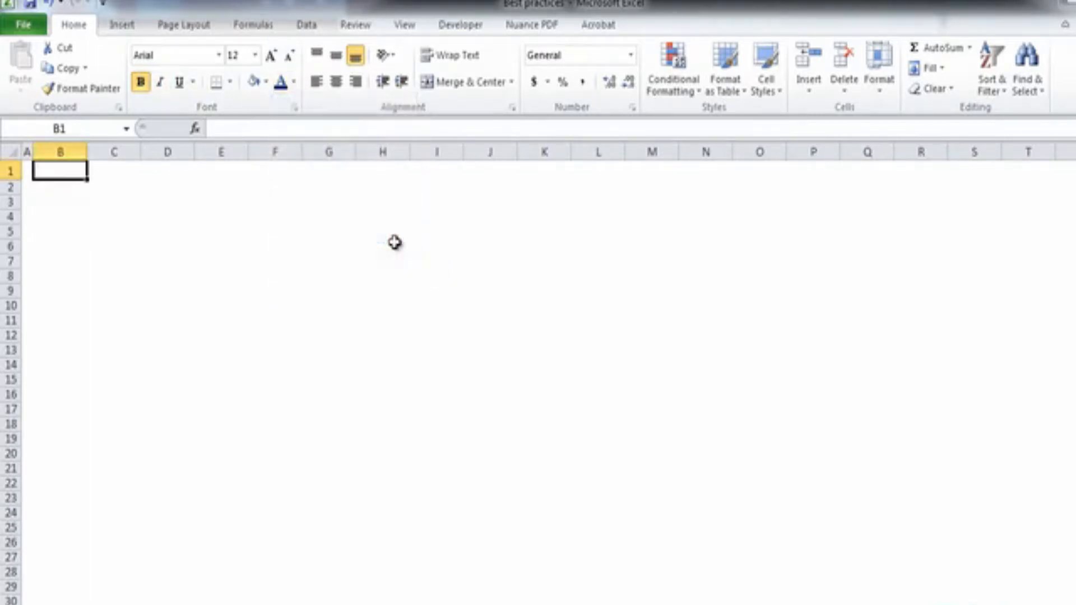
# Step: Enter the title "Formatting a worksheet" in cell B1
pyautogui.write('F')
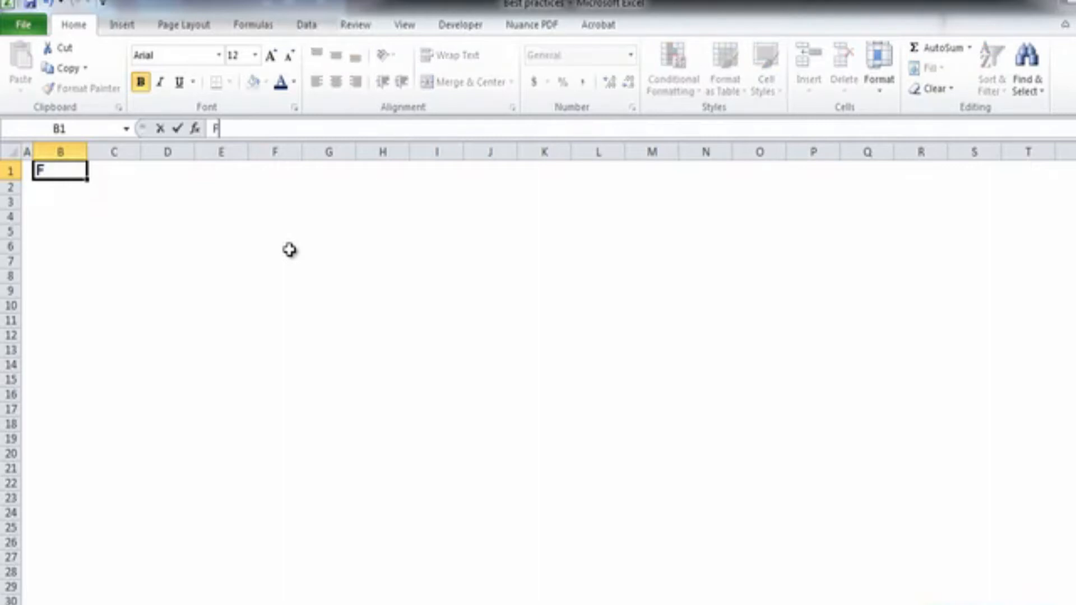
pyautogui.write('ormattin')
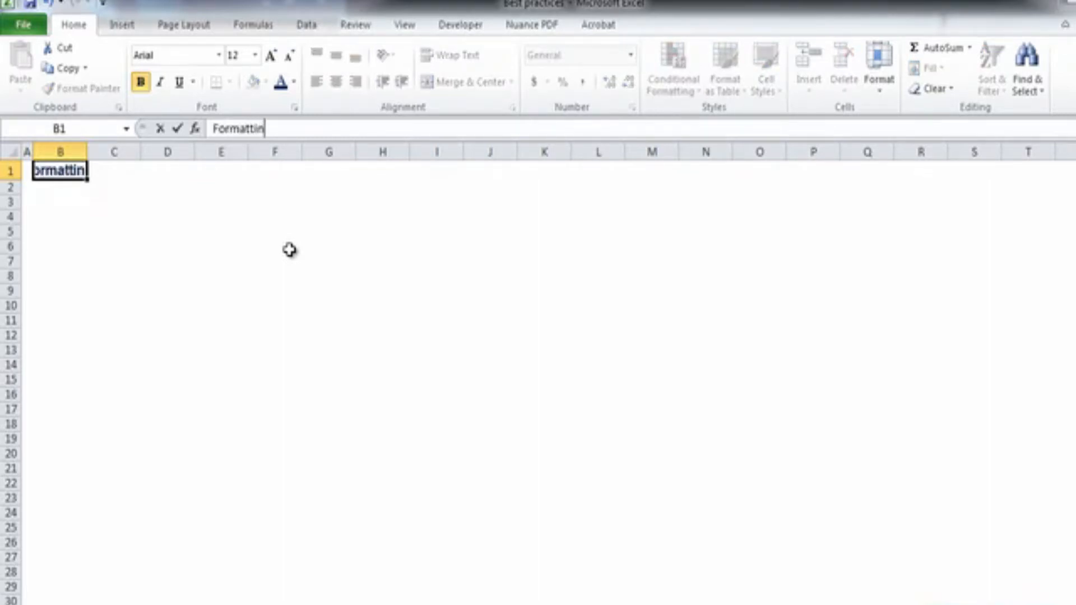
pyautogui.write('g a worksheet')
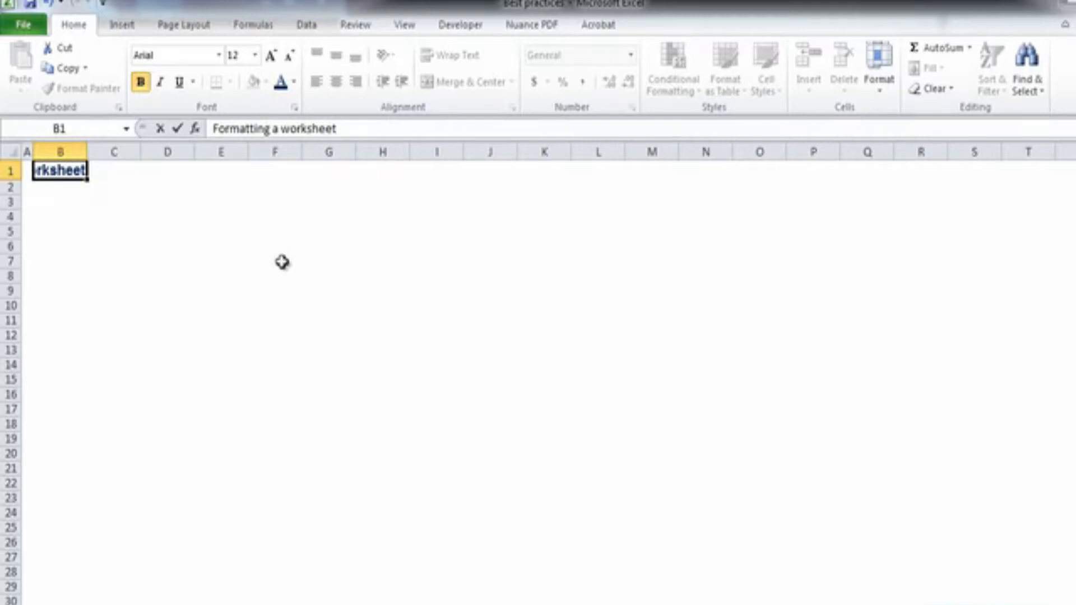
pyautogui.click(283, 261)
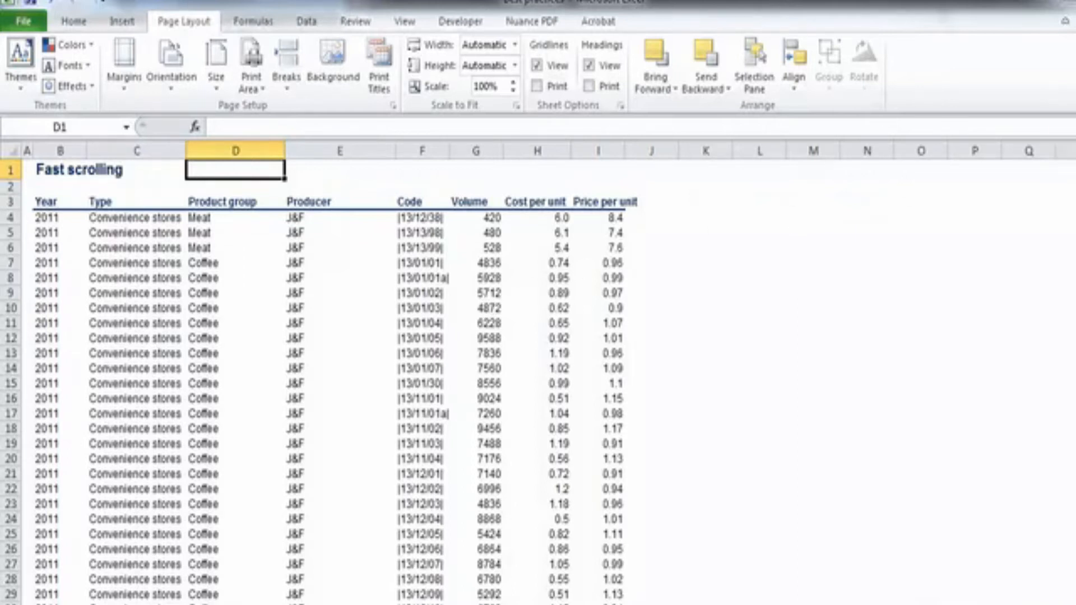
# Step: On the Fast scrolling sheet, jump from the first Product group entry in D4 to the last filled row of that column
pyautogui.moveTo(1075, 175)
pyautogui.mouseDown()
pyautogui.moveTo(1075, 597)
pyautogui.moveTo(1075, 166)
pyautogui.mouseUp()
pyautogui.click(705, 217)
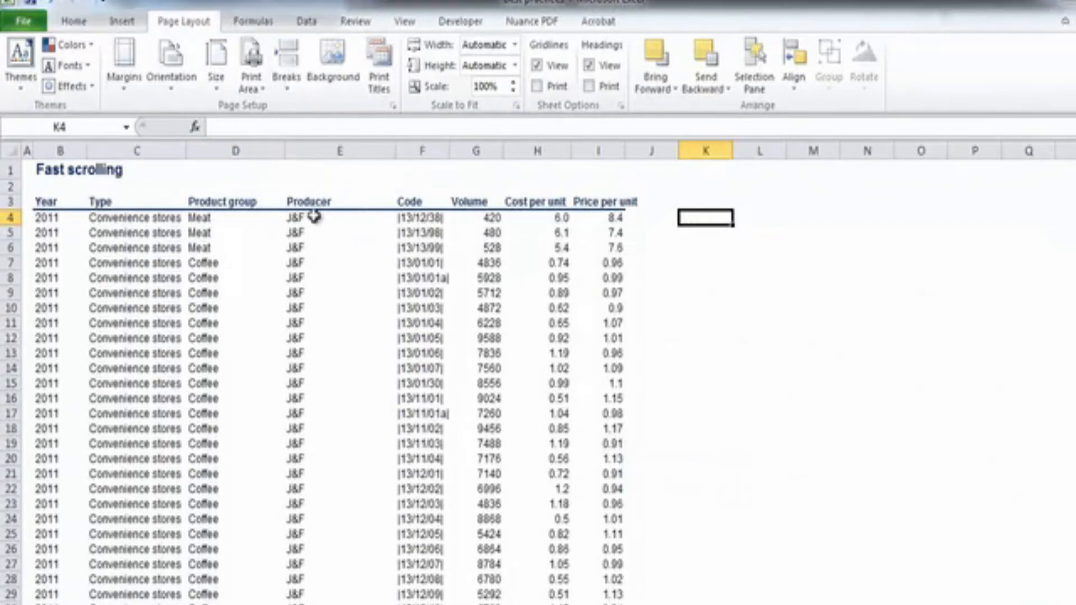
pyautogui.click(233, 208)
pyautogui.click(235, 219)
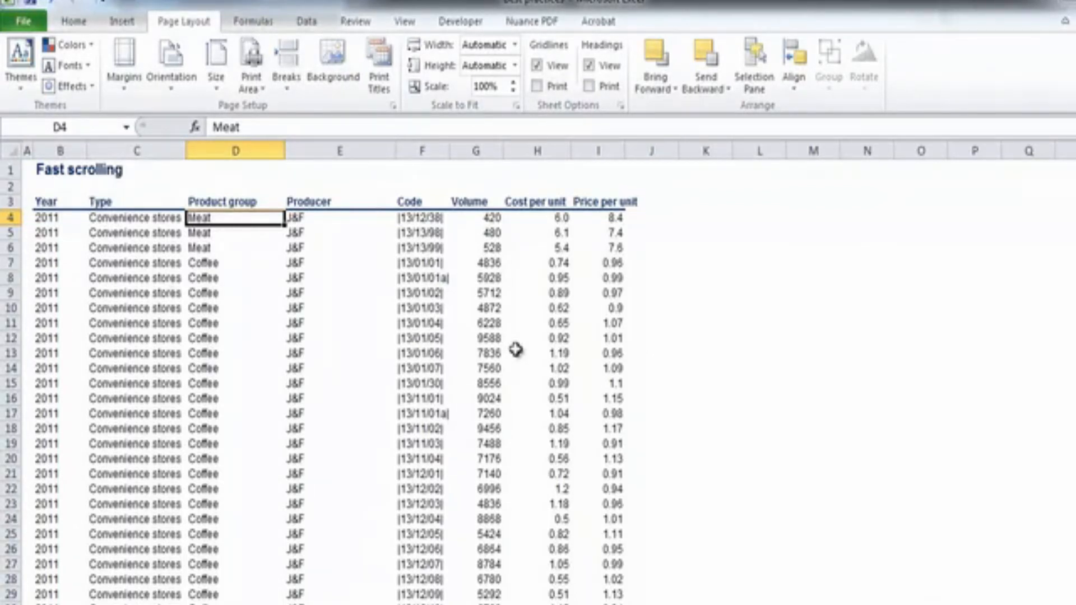
pyautogui.moveTo(1075, 174)
pyautogui.mouseDown()
pyautogui.moveTo(1075, 440)
pyautogui.moveTo(1075, 175)
pyautogui.mouseUp()
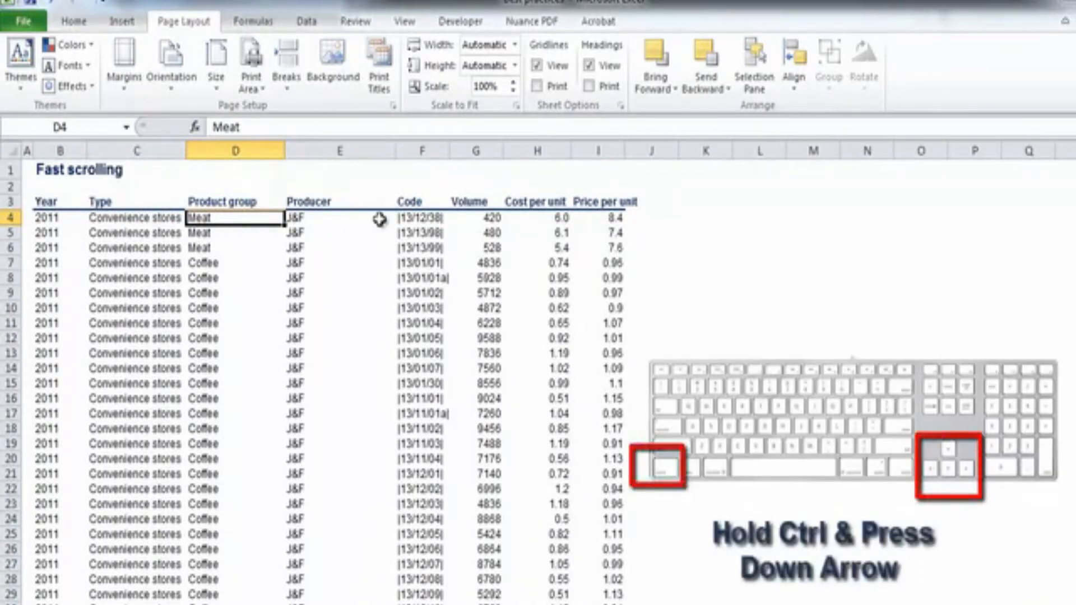
pyautogui.hotkey('ctrl', 'Down')
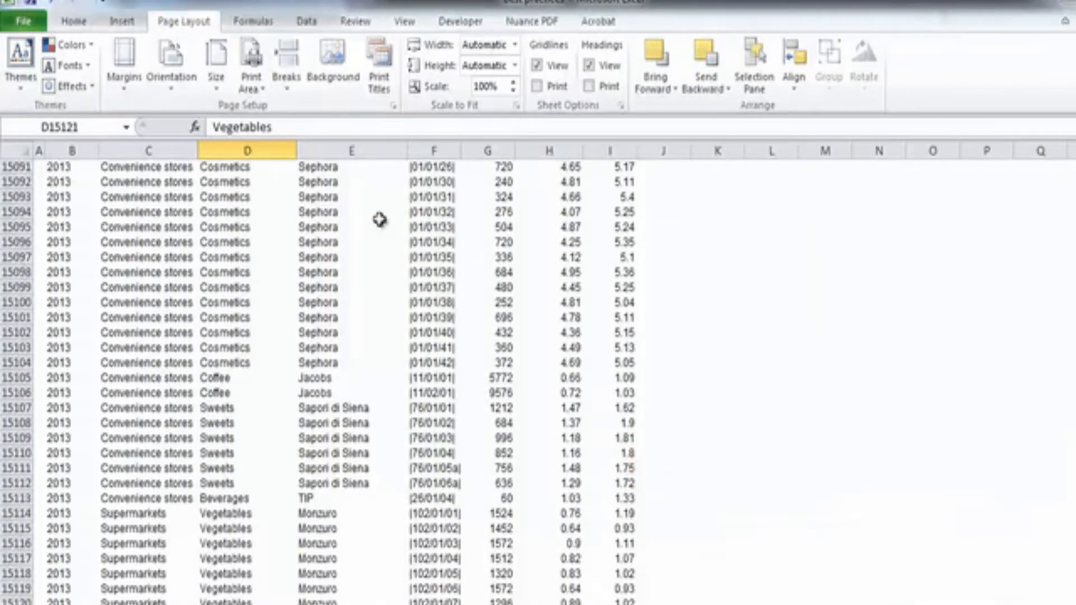
pyautogui.hotkey('shift', 'space')
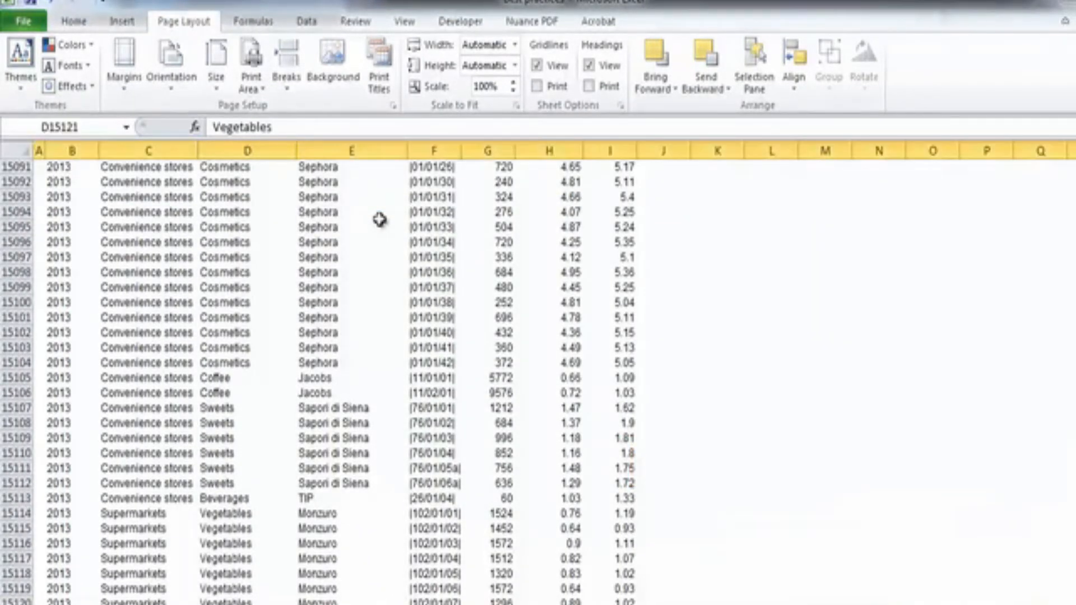
pyautogui.hotkey('shift', 'BackSpace')
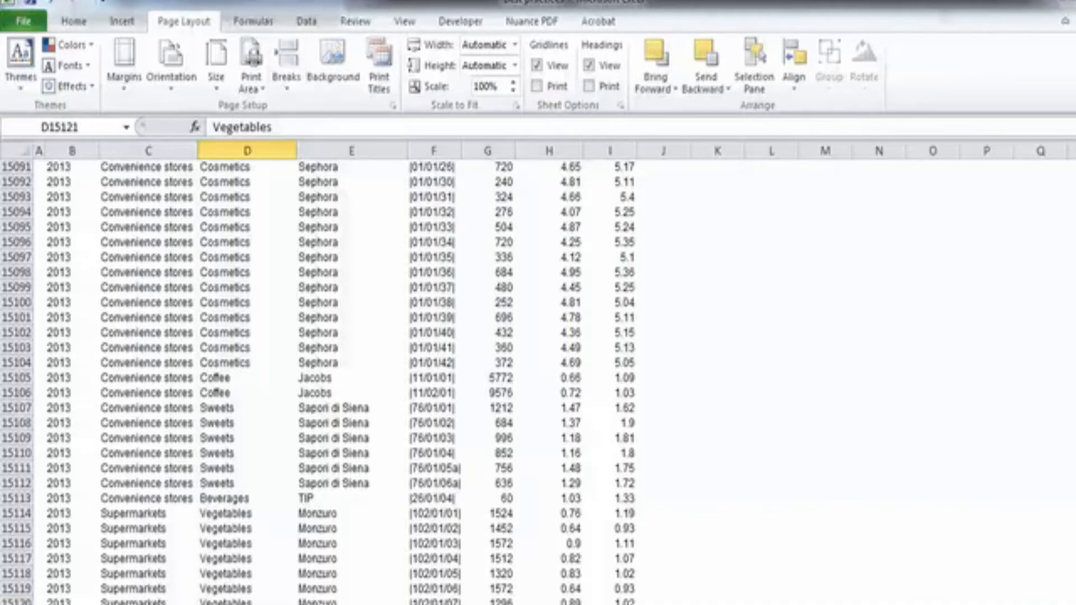
# Step: Return to the top of the table, jump along row 4 to the last filled column, and go back to D4
pyautogui.hotkey('ctrl', 'Up')
pyautogui.hotkey('ctrl', 'Up')
pyautogui.press('Down')
pyautogui.press('Down')
pyautogui.press('Down')
pyautogui.hotkey('ctrl', 'Right')
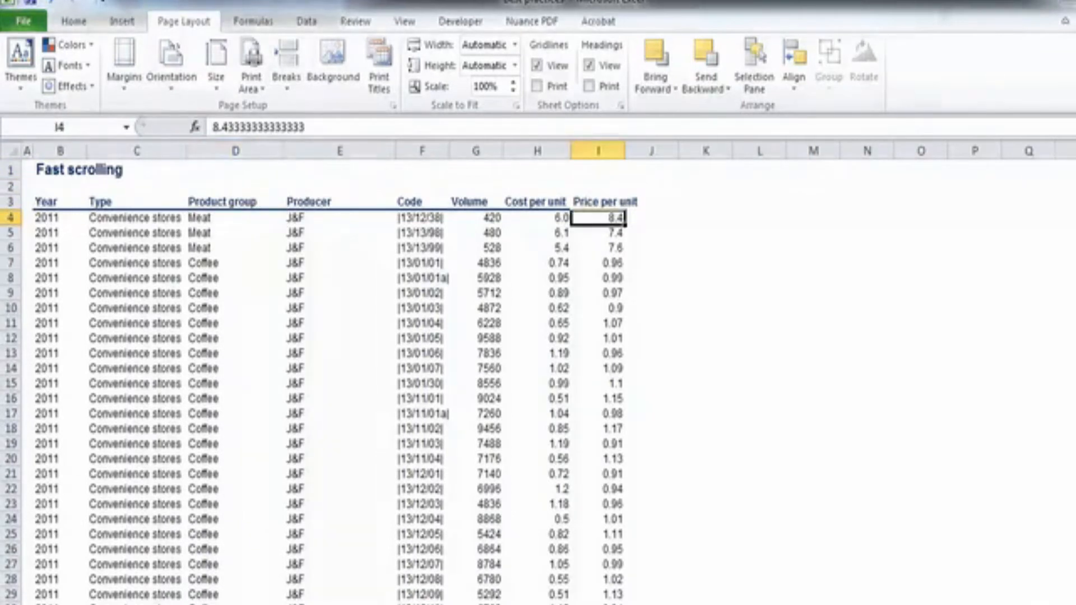
pyautogui.hotkey('ctrl', 'Left')
pyautogui.press('Right')
pyautogui.press('Right')
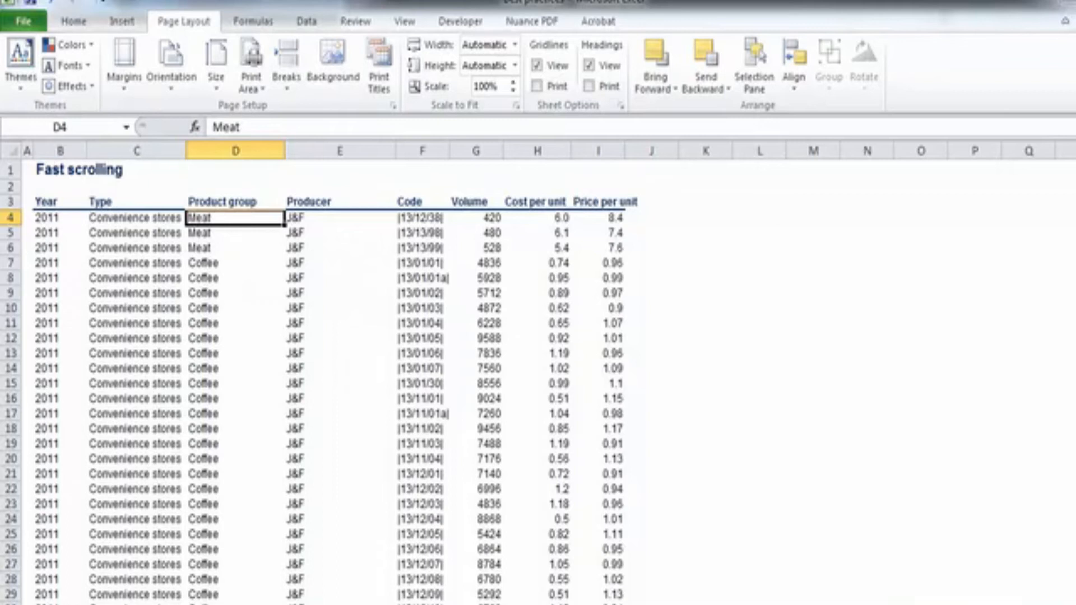
# Step: Select and copy the Cost per unit values from H4 down to the last filled row, and return to H4
pyautogui.press('Right')
pyautogui.press('Right')
pyautogui.press('Right')
pyautogui.press('Right')
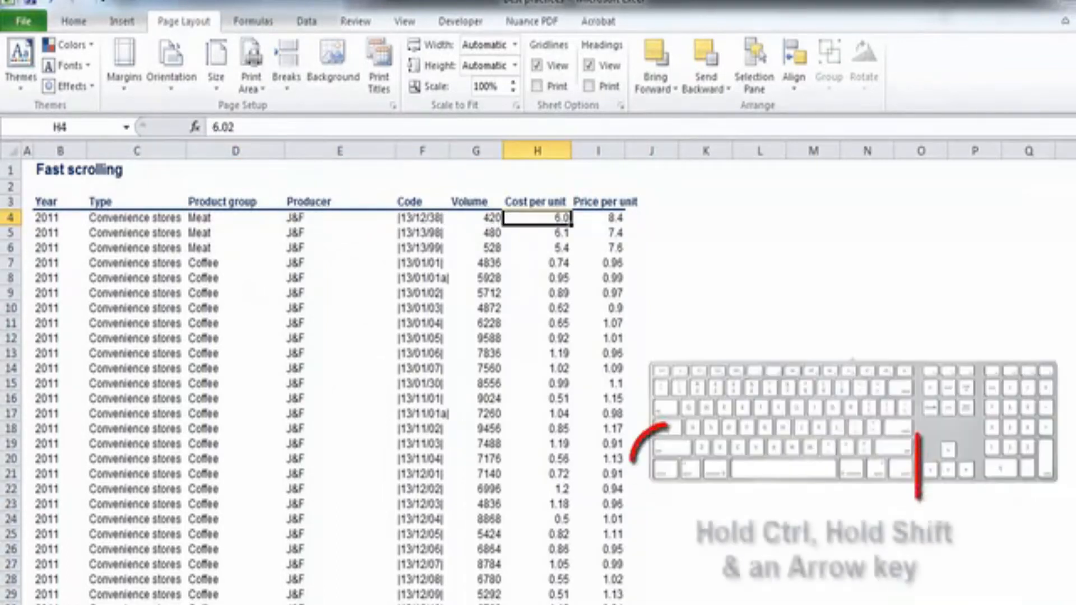
pyautogui.hotkey('ctrl', 'shift', 'Down')
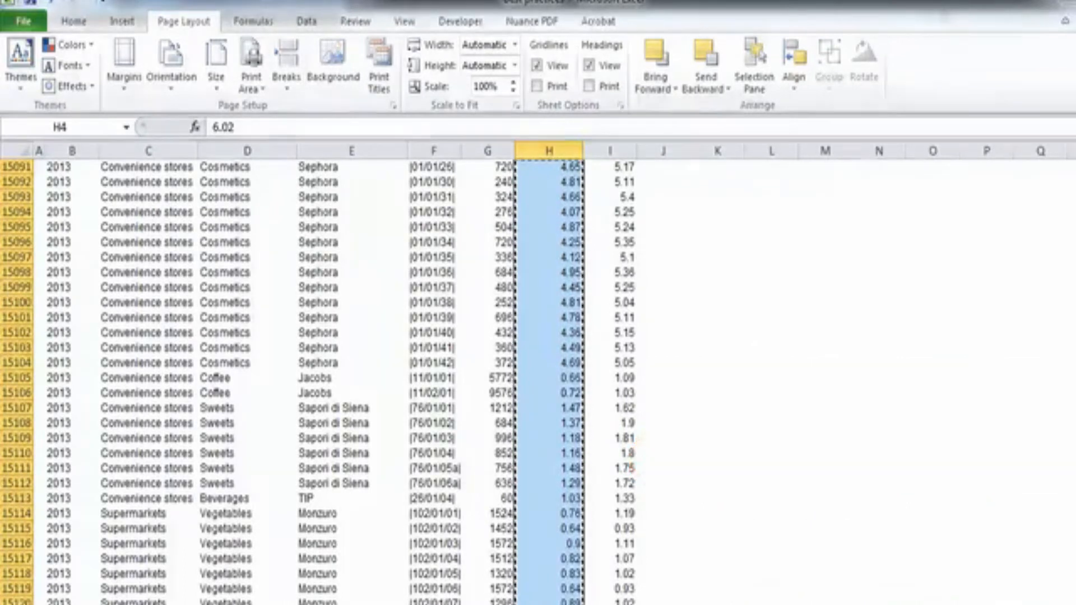
pyautogui.hotkey('ctrl', 'BackSpace')
pyautogui.press('Up')
pyautogui.press('Down')
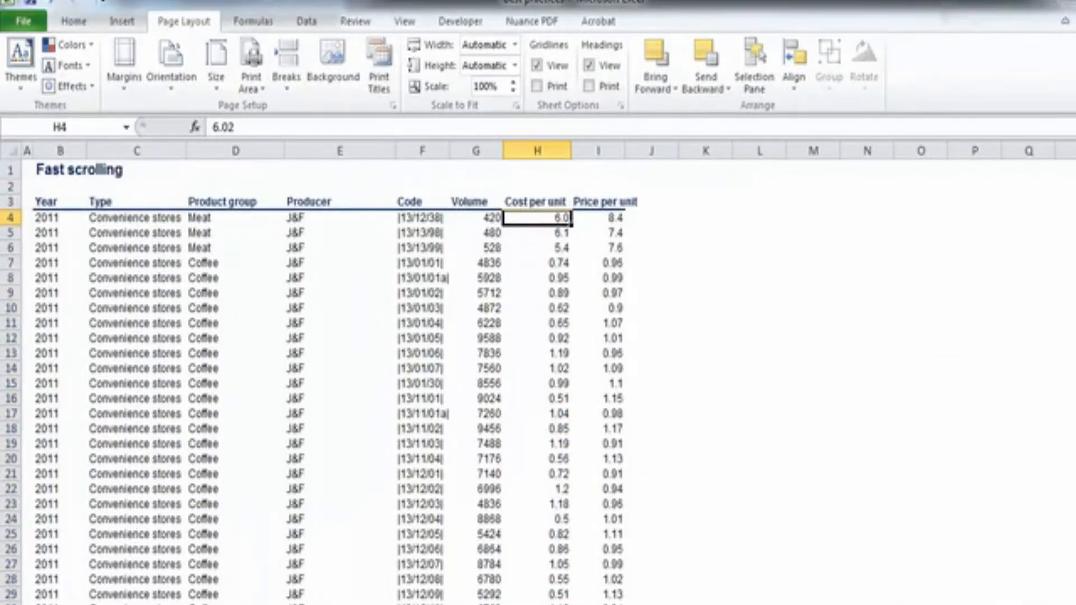
# Step: Select the Cost per unit values from H4 down once more, and move to the first Product group entry in D4
pyautogui.hotkey('ctrl', 'shift', 'Down')
pyautogui.press('Up')
pyautogui.press('Left')
pyautogui.press('Left')
pyautogui.press('Left')
pyautogui.press('Left')
pyautogui.press('Down')
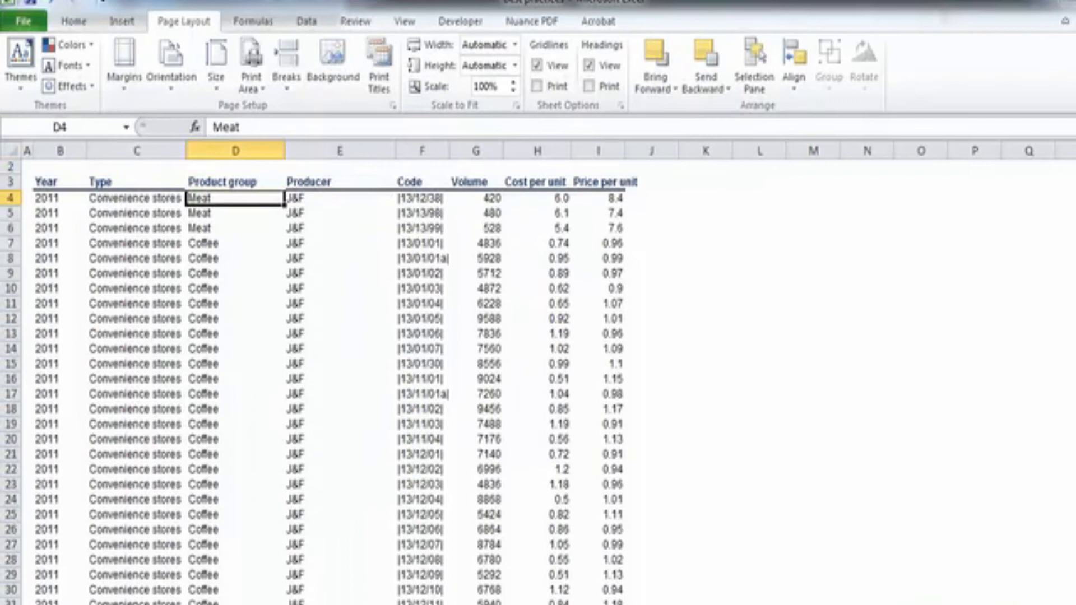
# Step: Copy the data block from D4 through the Price per unit column down to the last filled row, and cancel the copy at D1
pyautogui.hotkey('ctrl', 'shift', 'Down')
pyautogui.press('Up')
pyautogui.press('Down')
pyautogui.hotkey('shift', 'Right')
pyautogui.hotkey('ctrl', 'shift', 'Right')
pyautogui.hotkey('ctrl', 'shift', 'Down')
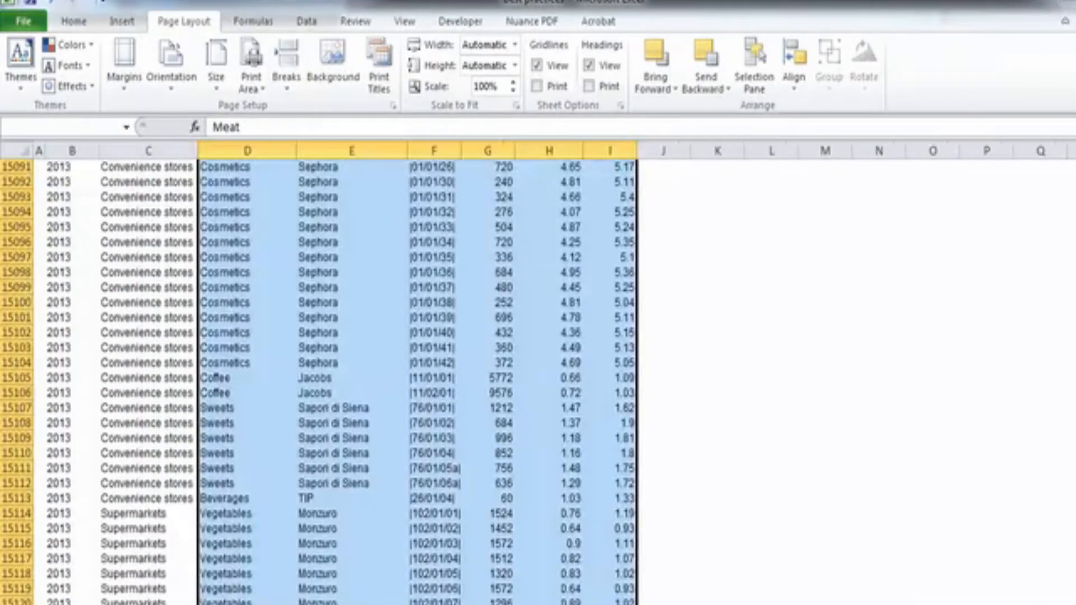
pyautogui.hotkey('ctrl', 'c')
pyautogui.press('Up')
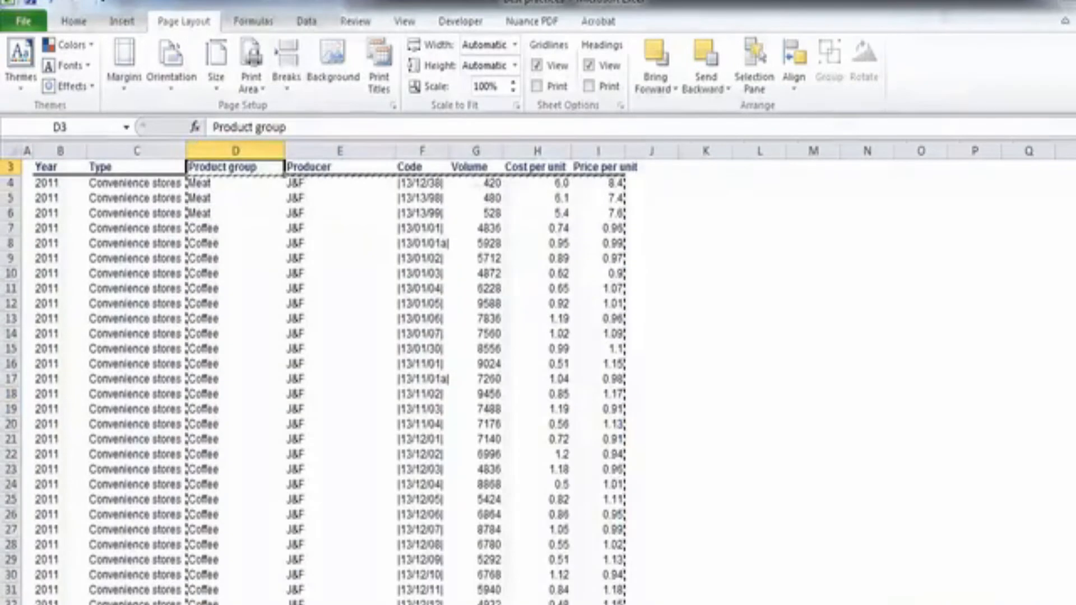
pyautogui.hotkey('ctrl', 'Up')
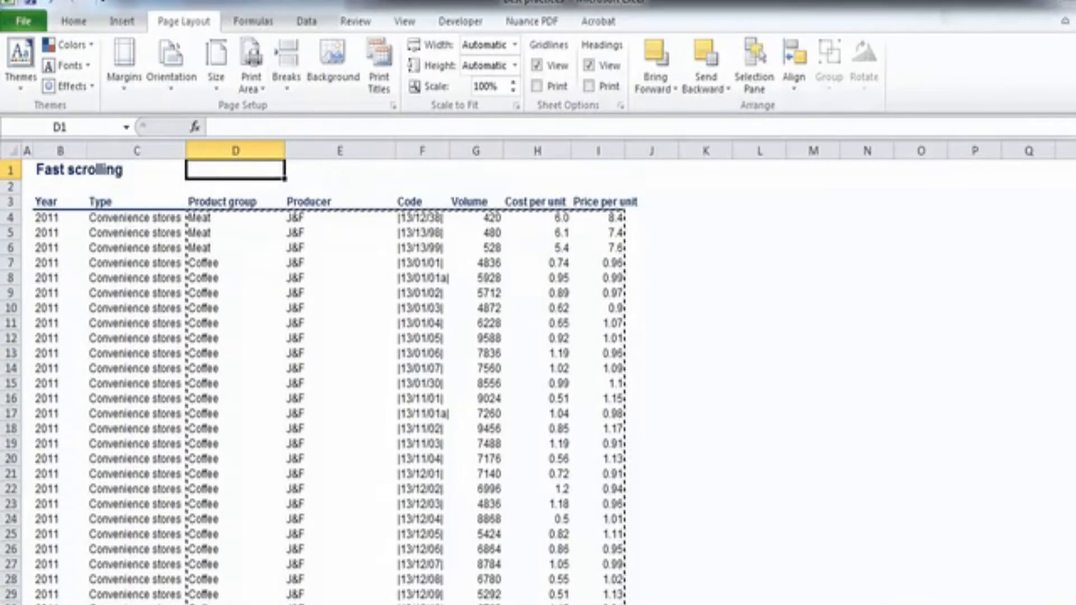
pyautogui.press('Escape')
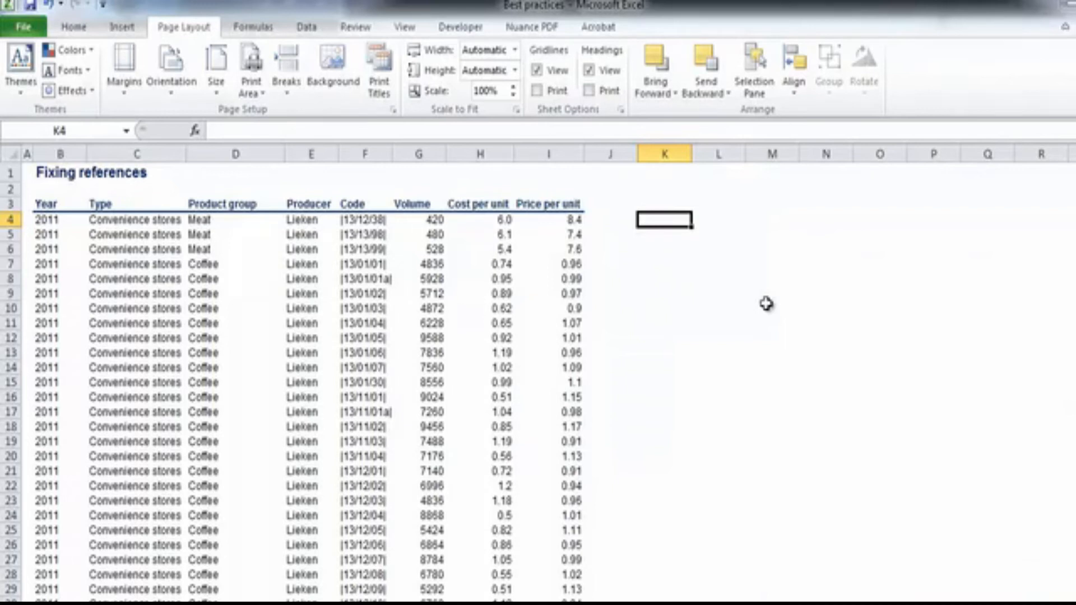
# Step: Enter the formula =G4*H4 in K4 to multiply the first row's Volume by its Cost per unit
pyautogui.write('=')
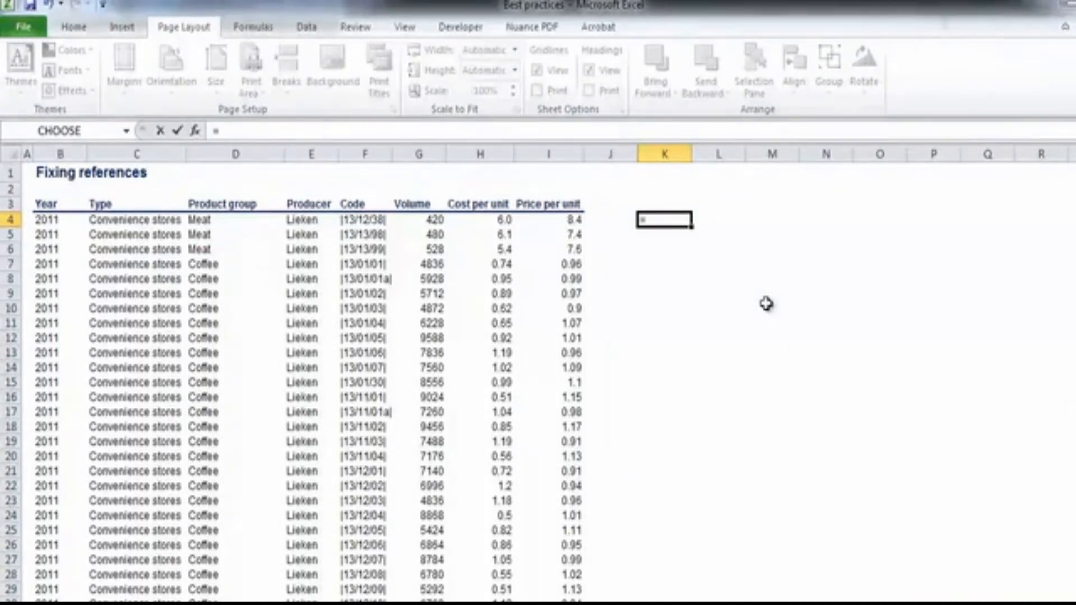
pyautogui.press('Left')
pyautogui.press('Left')
pyautogui.press('Left')
pyautogui.press('Left')
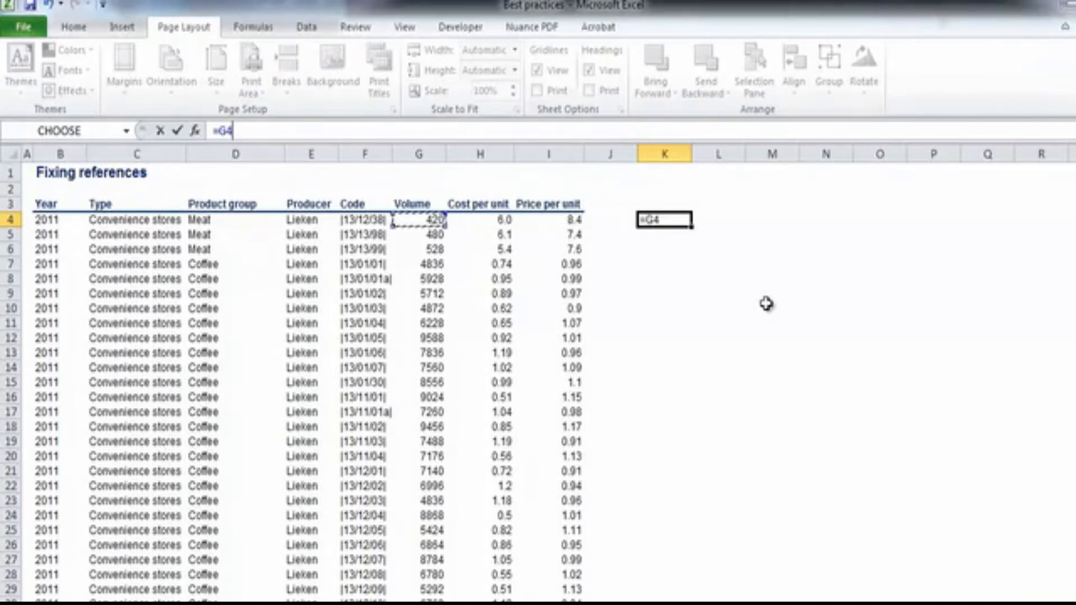
pyautogui.write('*')
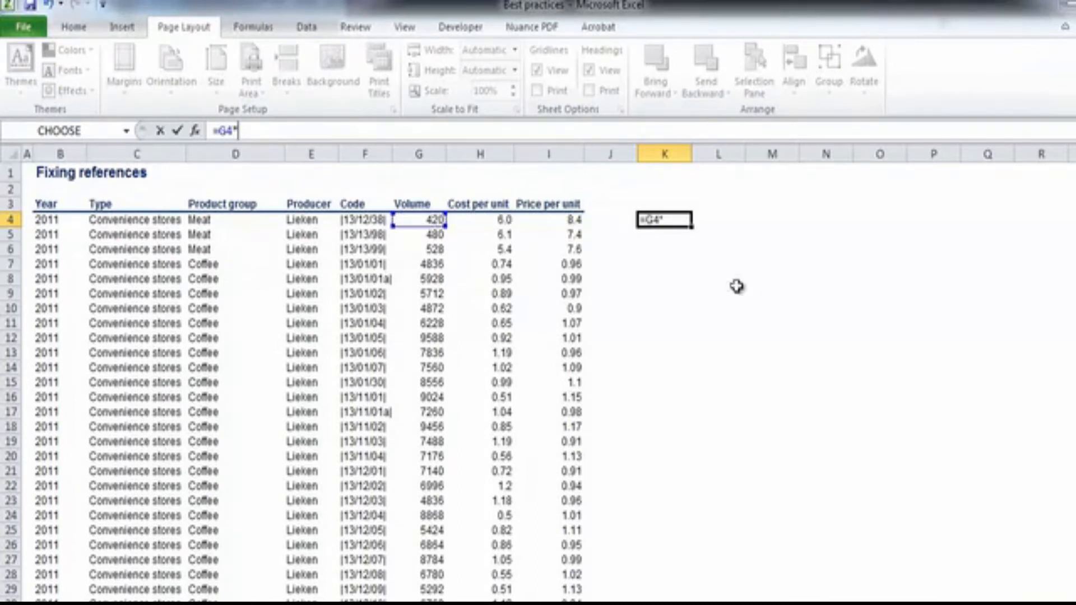
pyautogui.click(500, 223)
pyautogui.press('Return')
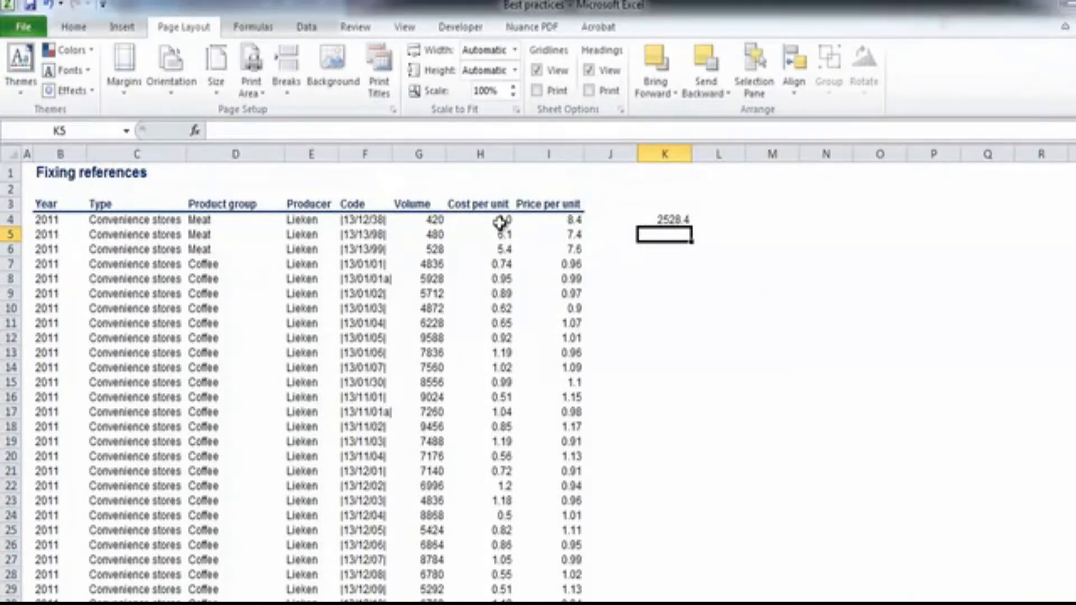
# Step: Try copying the K4 formula to L4 to check which cells it references, and clear the copy from L4
pyautogui.press('Up')
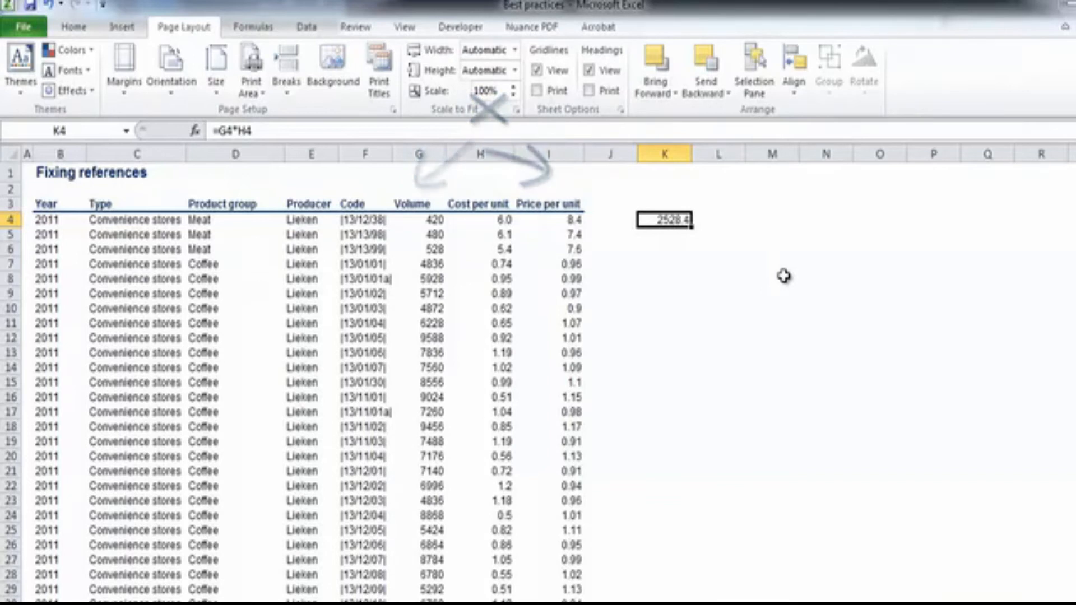
pyautogui.hotkey('ctrl', 'c')
pyautogui.press('Right')
pyautogui.hotkey('ctrl', 'v')
pyautogui.press('F2')
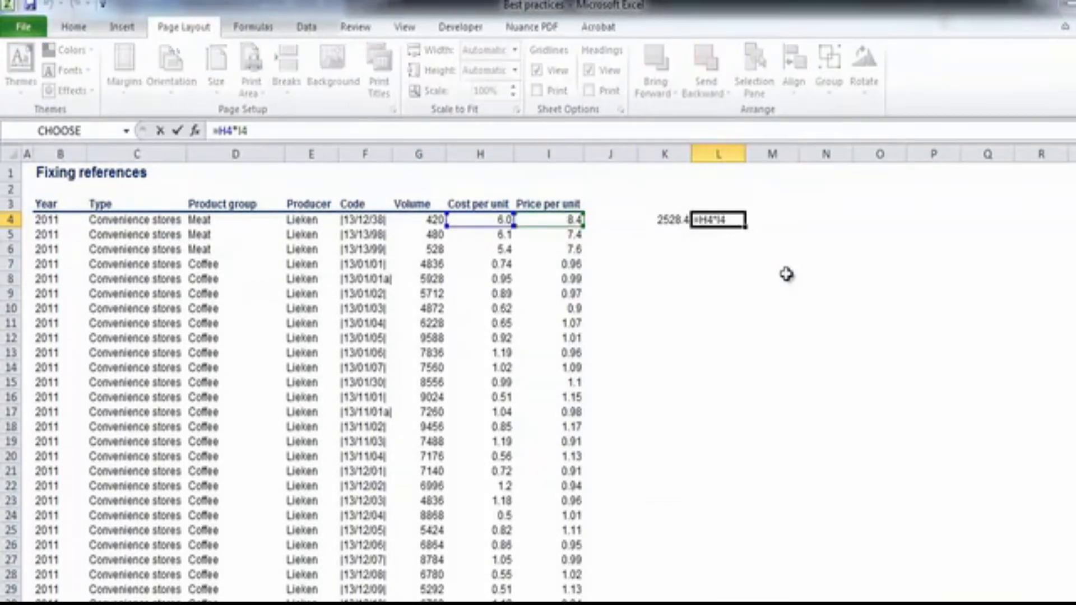
pyautogui.press('Left')
pyautogui.press('Left')
pyautogui.press('Left')
pyautogui.click(702, 263)
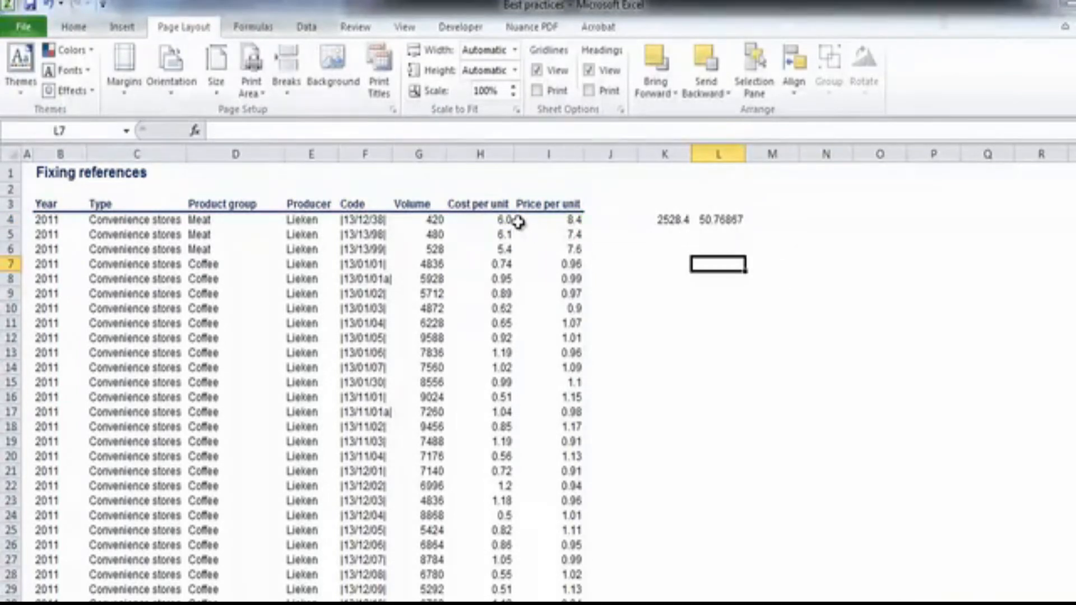
pyautogui.click(726, 224)
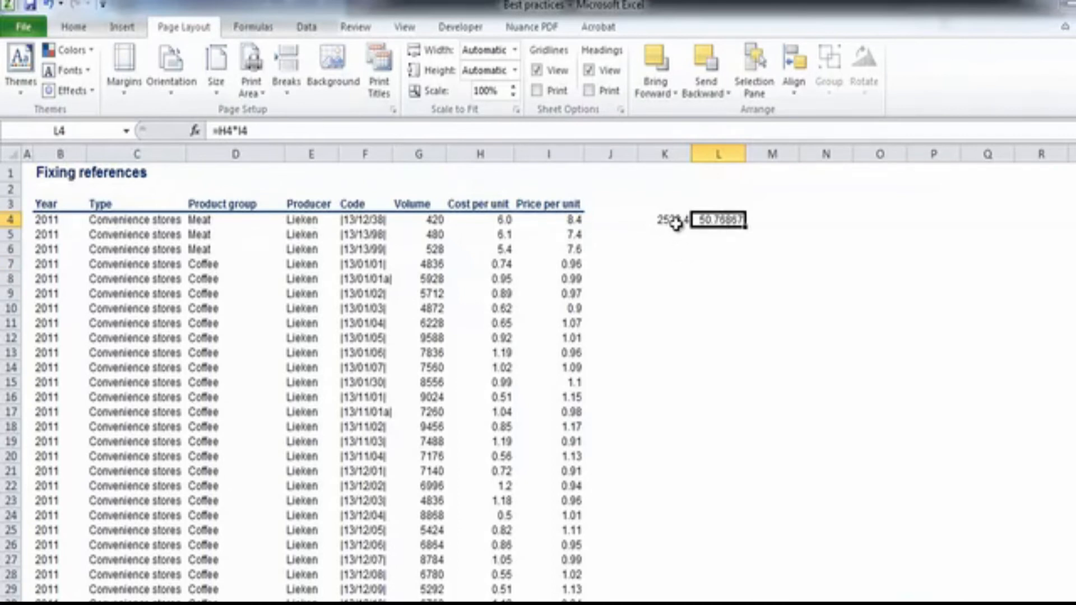
pyautogui.press('Delete')
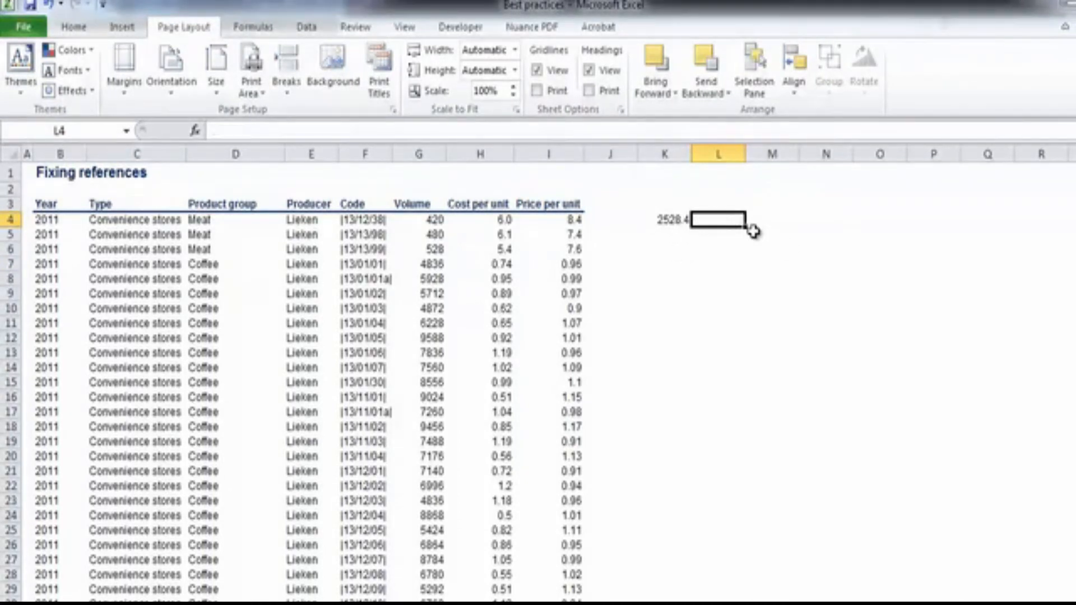
# Step: Lock the column of the Volume reference in K4 so the formula reads =$G4*H4
pyautogui.press('Left')
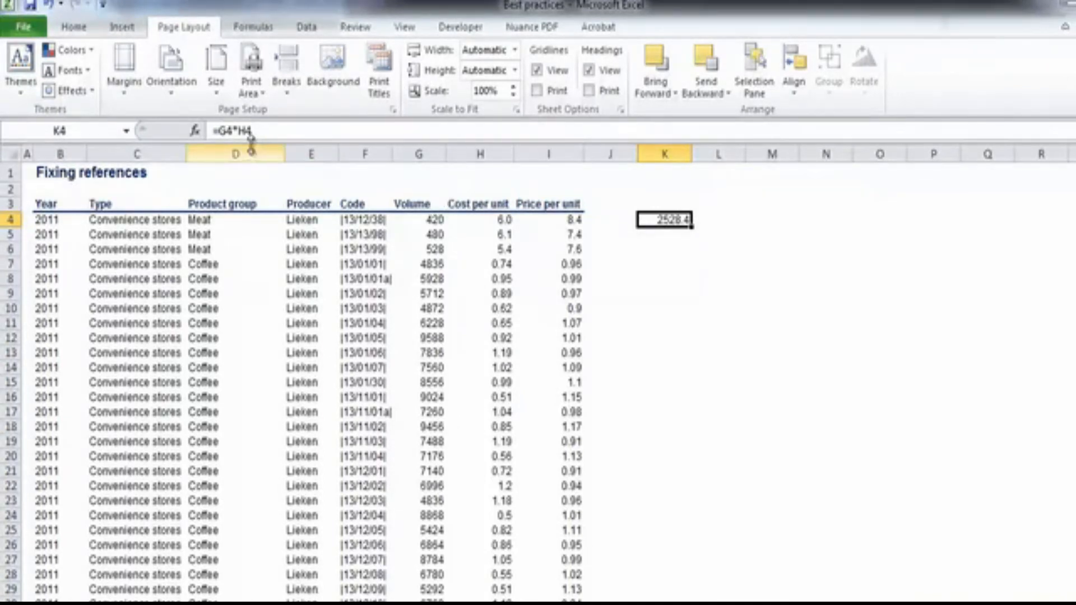
pyautogui.click(218, 131)
pyautogui.write('$')
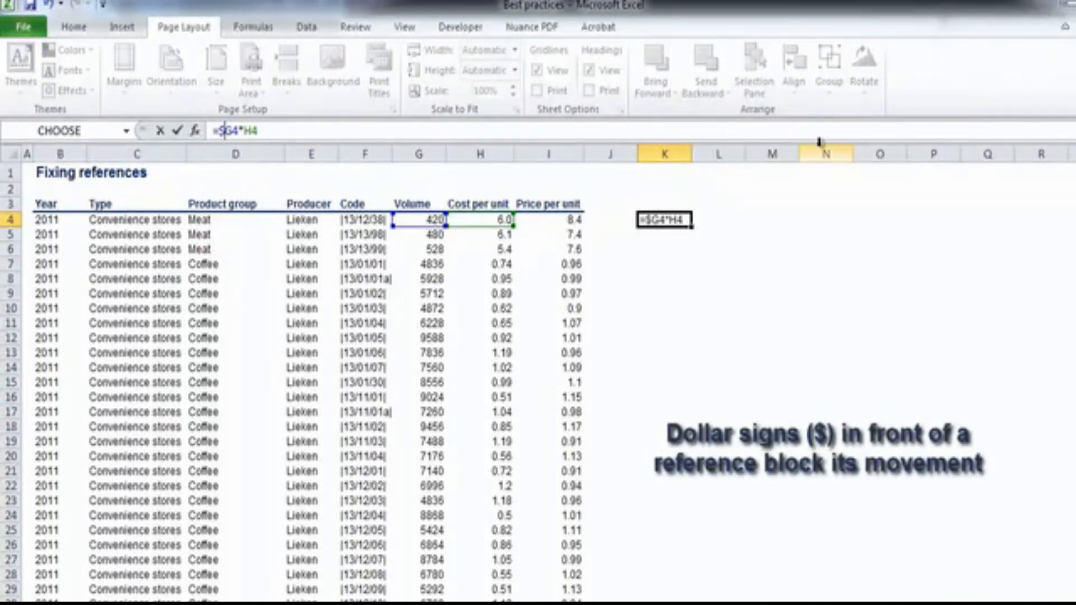
pyautogui.press('Return')
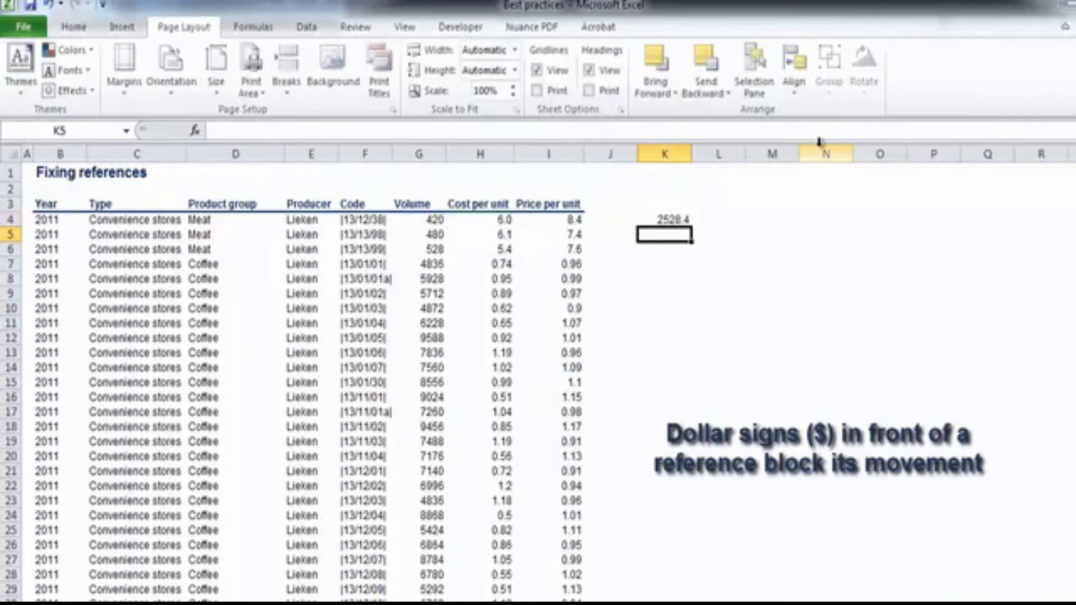
# Step: Copy the K4 formula with the locked Volume column into L4
pyautogui.press('Up')
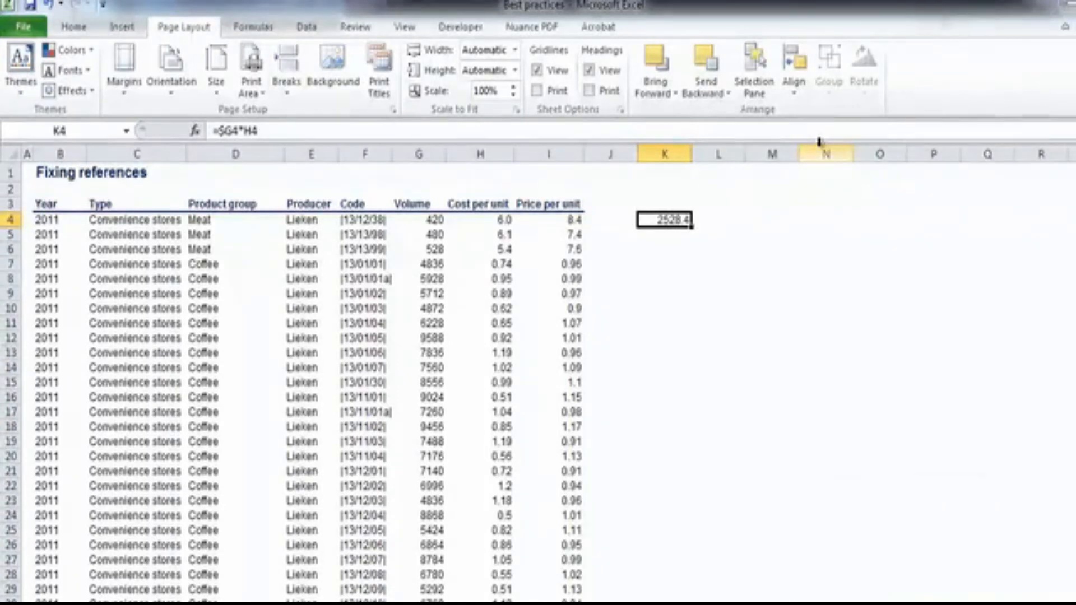
pyautogui.hotkey('ctrl', 'c')
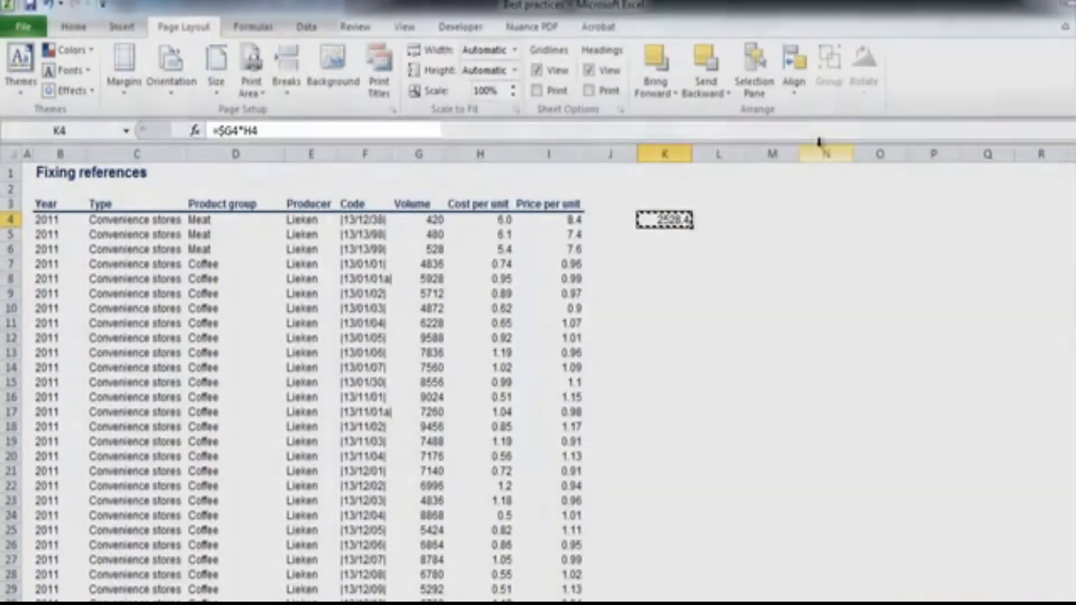
pyautogui.press('Right')
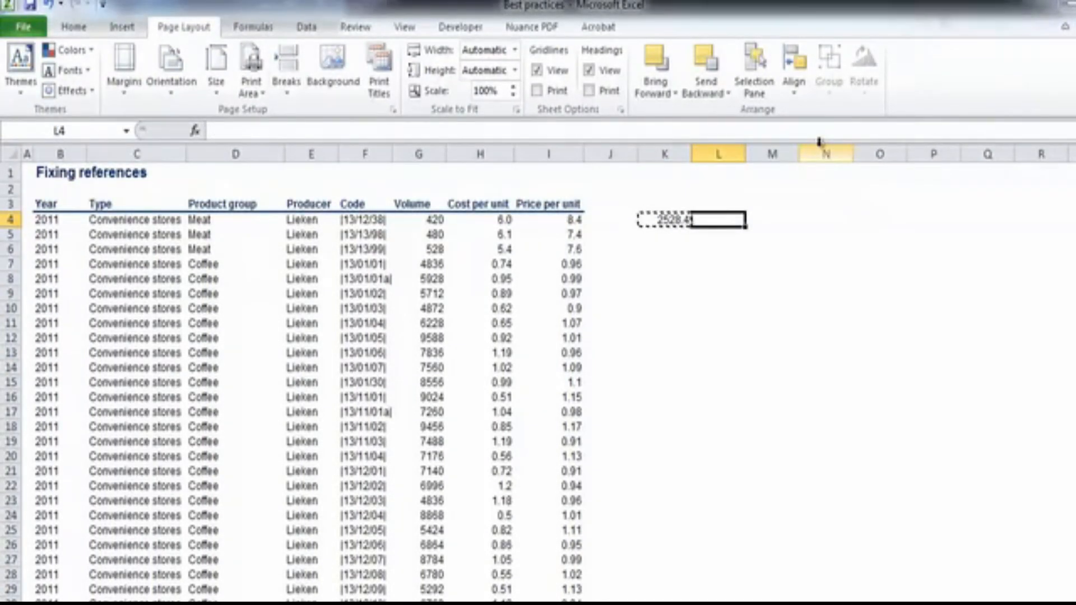
pyautogui.hotkey('ctrl', 'v')
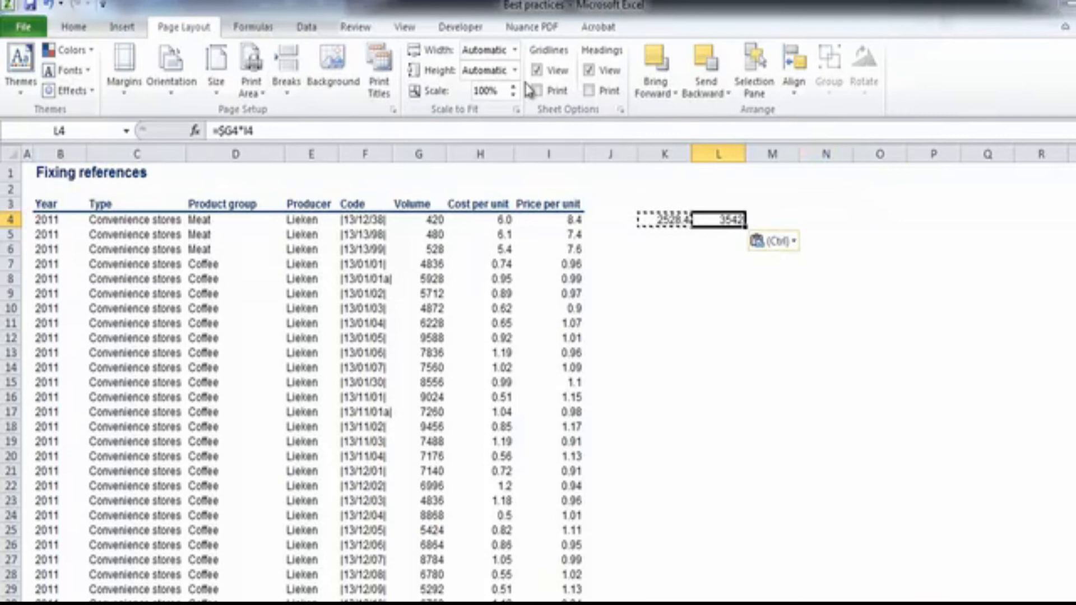
# Step: Display L4 with one decimal place and check which cells its formula references
pyautogui.click(73, 26)
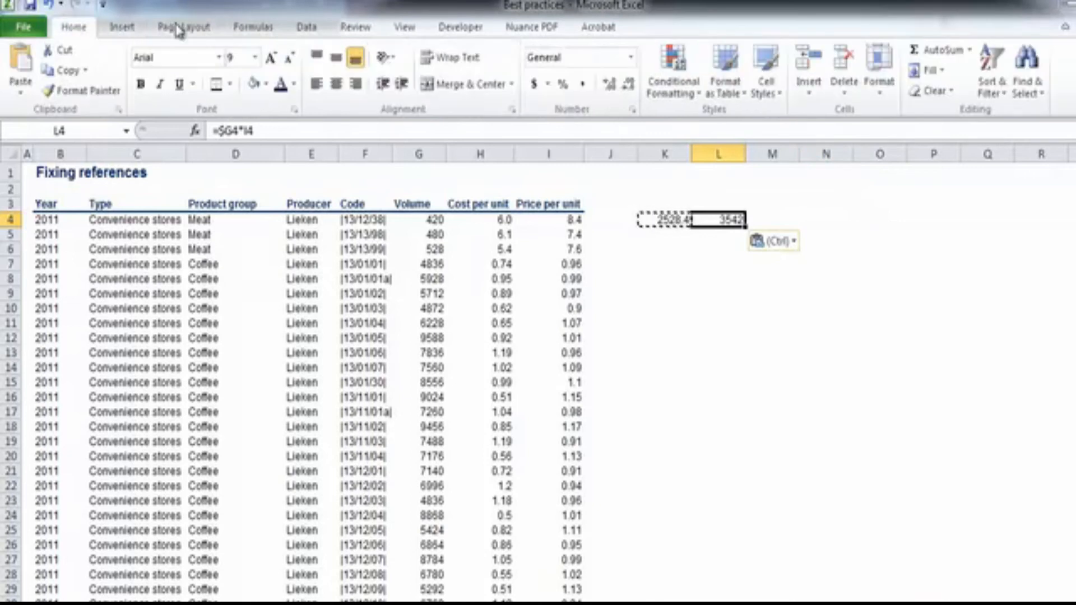
pyautogui.click(609, 84)
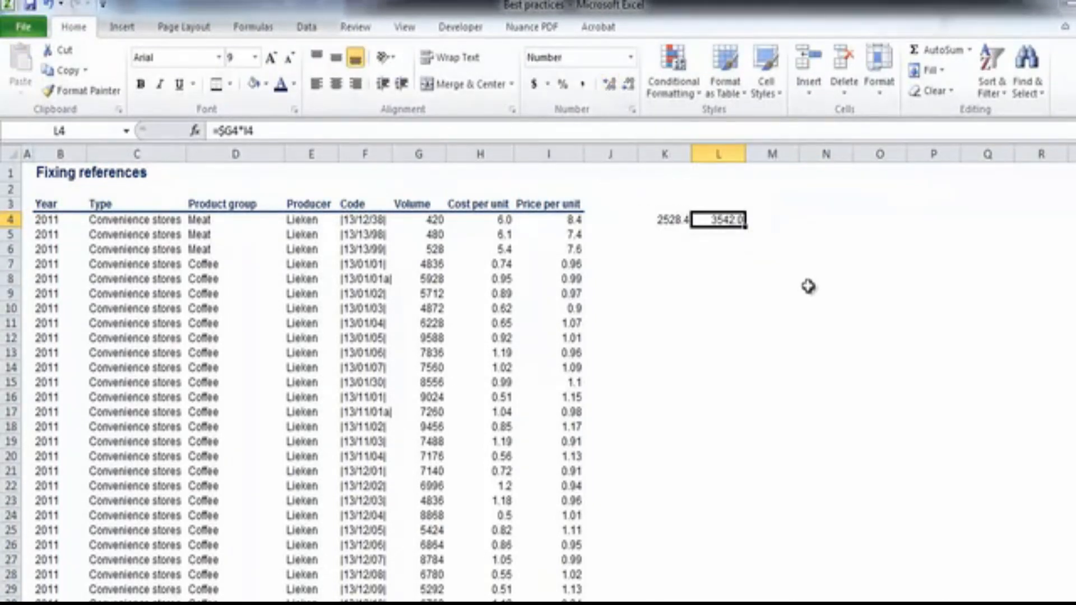
pyautogui.press('F2')
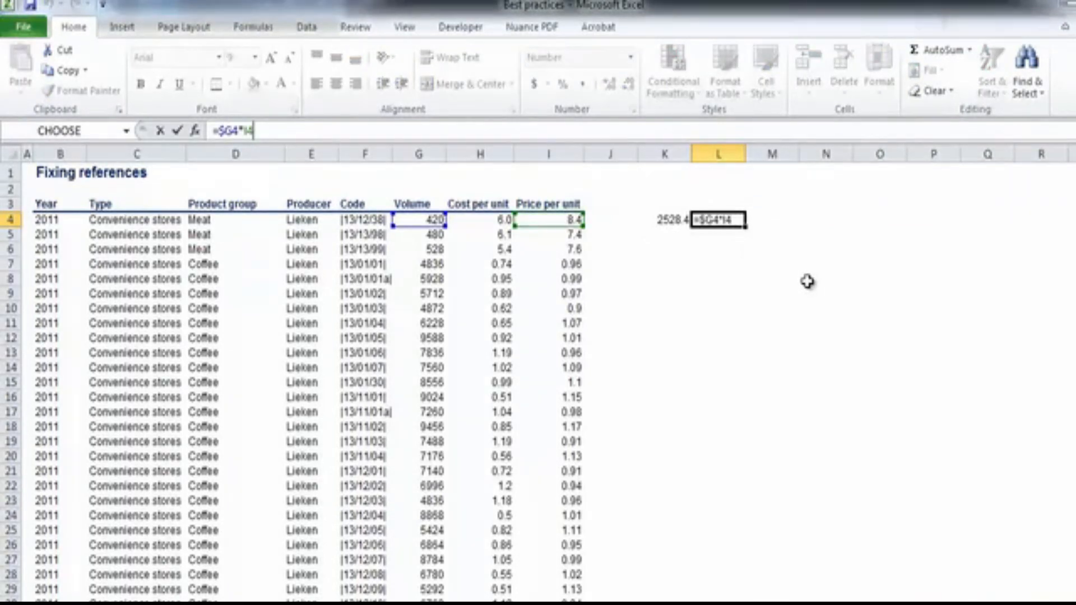
pyautogui.hotkey('ctrl', 'Return')
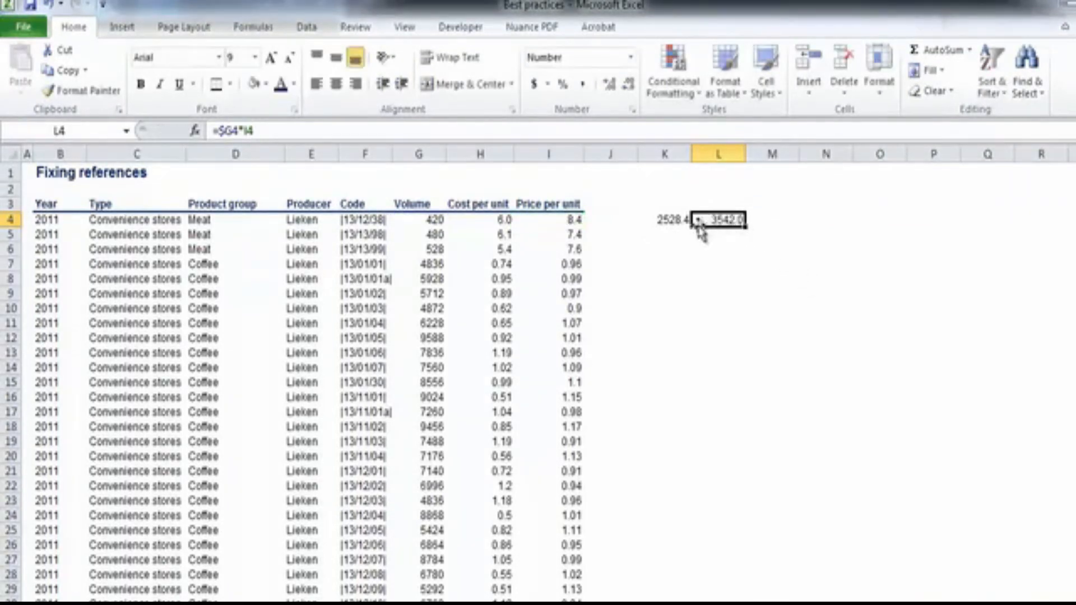
# Step: Lock the row of the Volume reference in K4 as well, making the formula =$G$4*H4
pyautogui.click(685, 222)
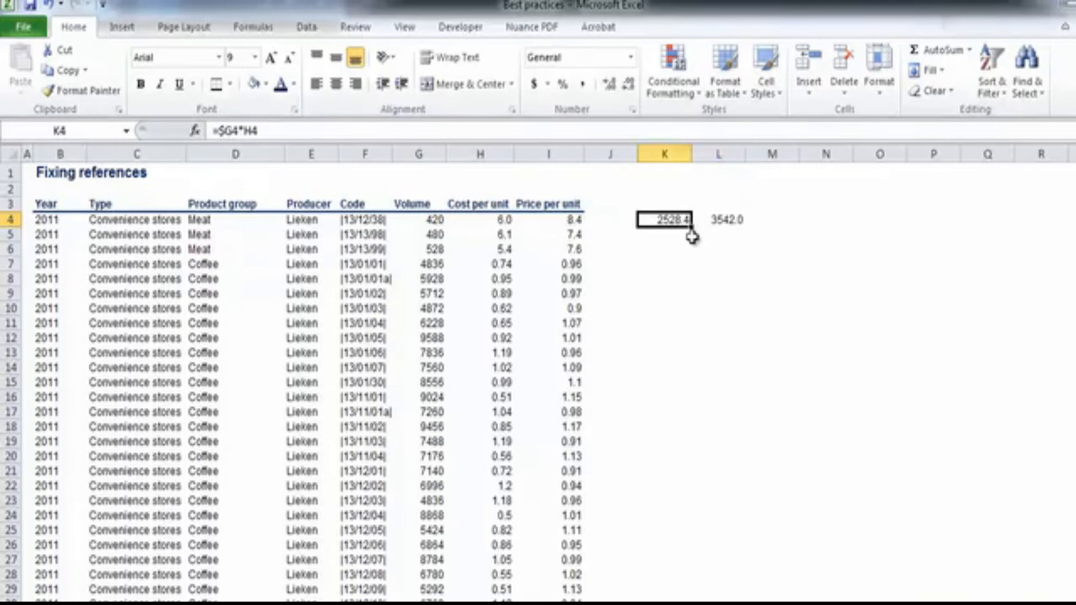
pyautogui.click(233, 131)
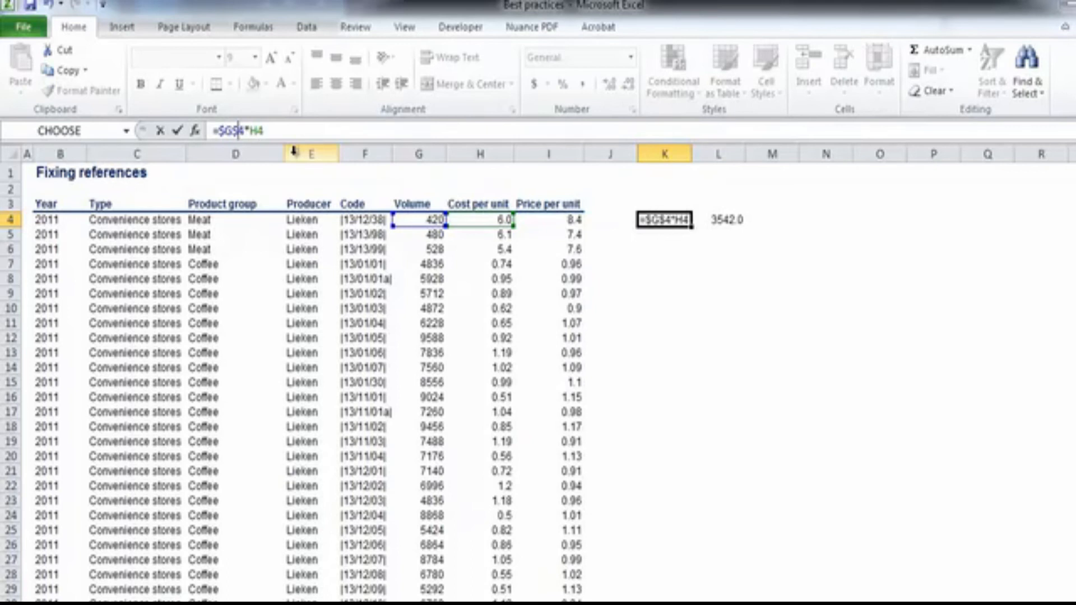
pyautogui.press('Return')
# Step: Copy the K4 formula down to K5 and show which cells the copy references
pyautogui.press('Up')
pyautogui.hotkey('ctrl', 'c')
pyautogui.press('Down')
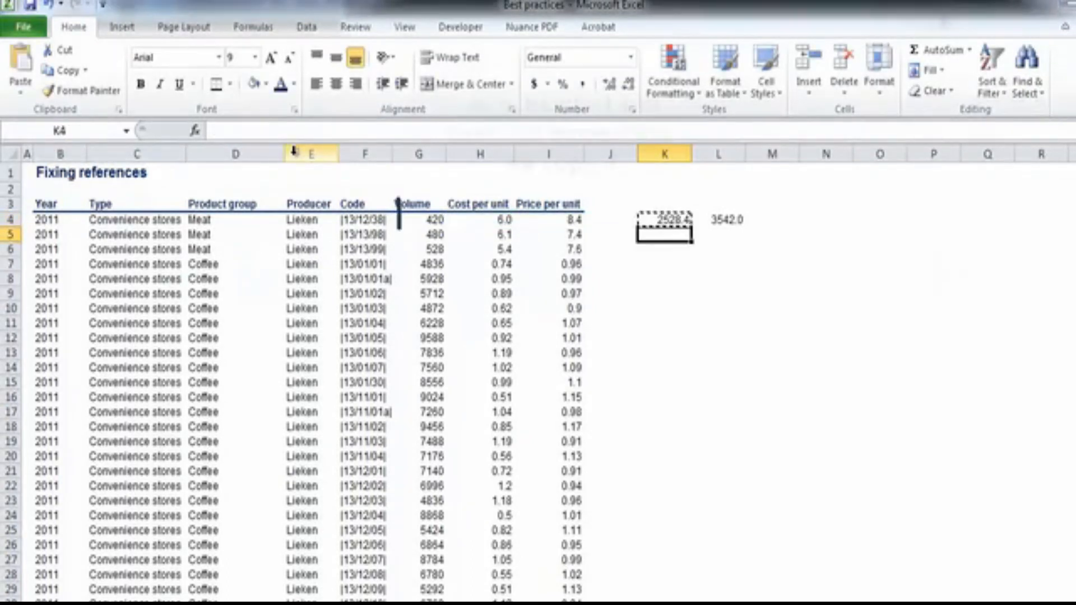
pyautogui.hotkey('ctrl', 'v')
pyautogui.press('Down')
pyautogui.press('Up')
pyautogui.press('F2')
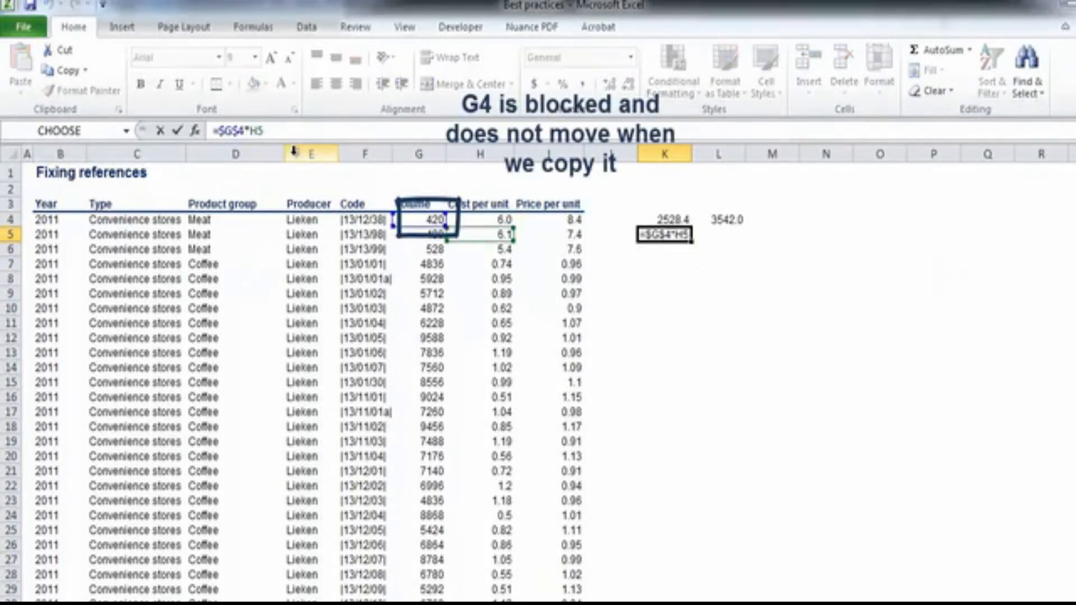